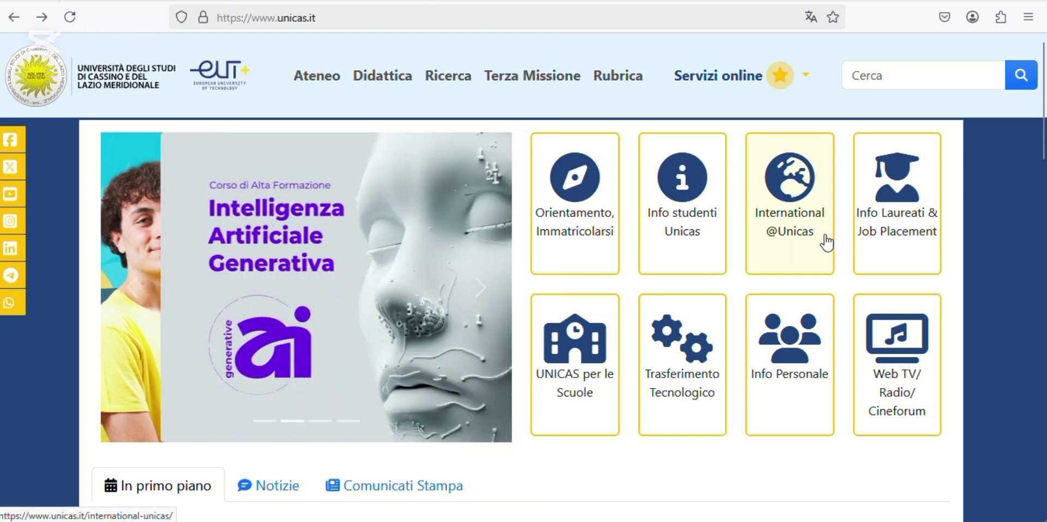
click(801, 206)
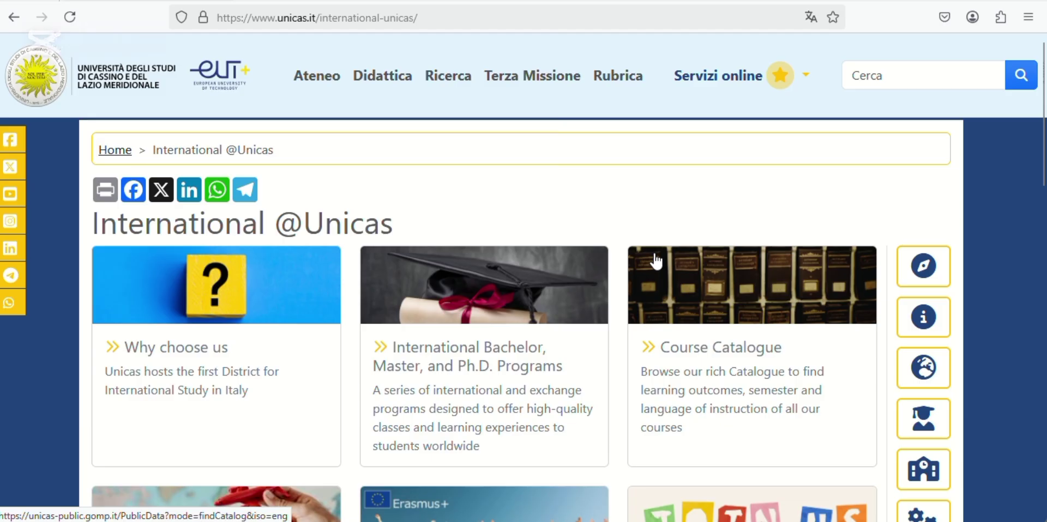
- Open the International Bachelor, Master, and Ph.D. Programs card and scroll through its Bachelor's, Master's and Ph.D. entries
scroll(656, 262, down, 3)
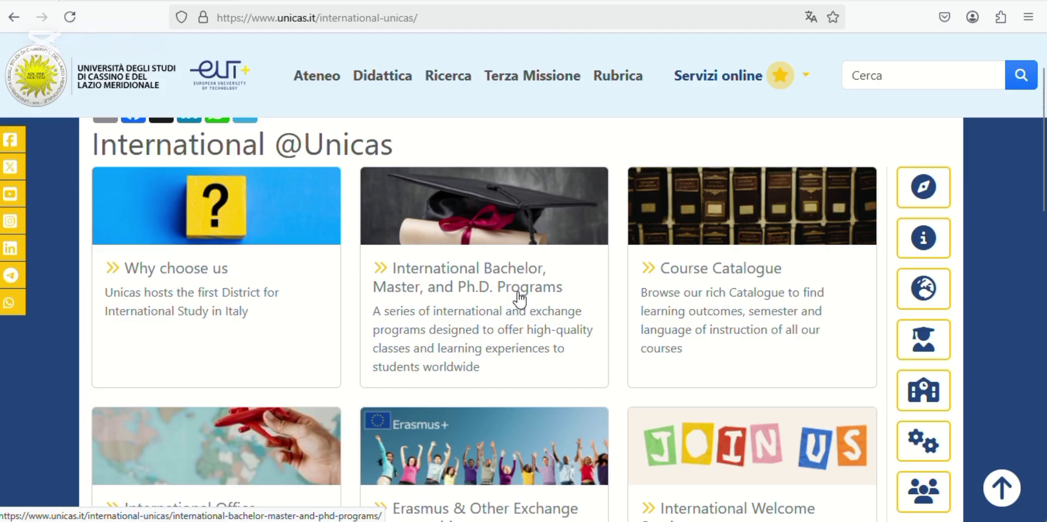
click(496, 288)
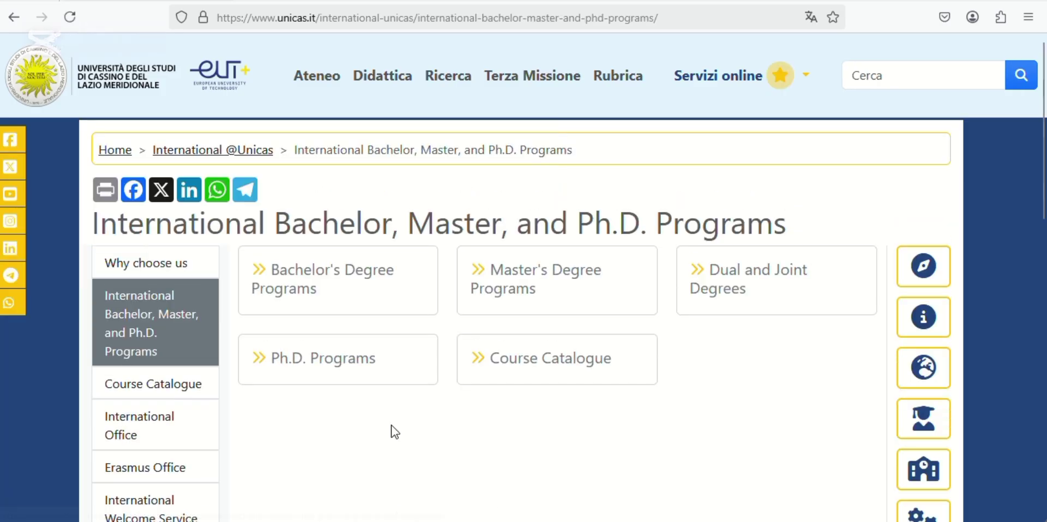
scroll(394, 431, down, 1)
scroll(395, 431, down, 2)
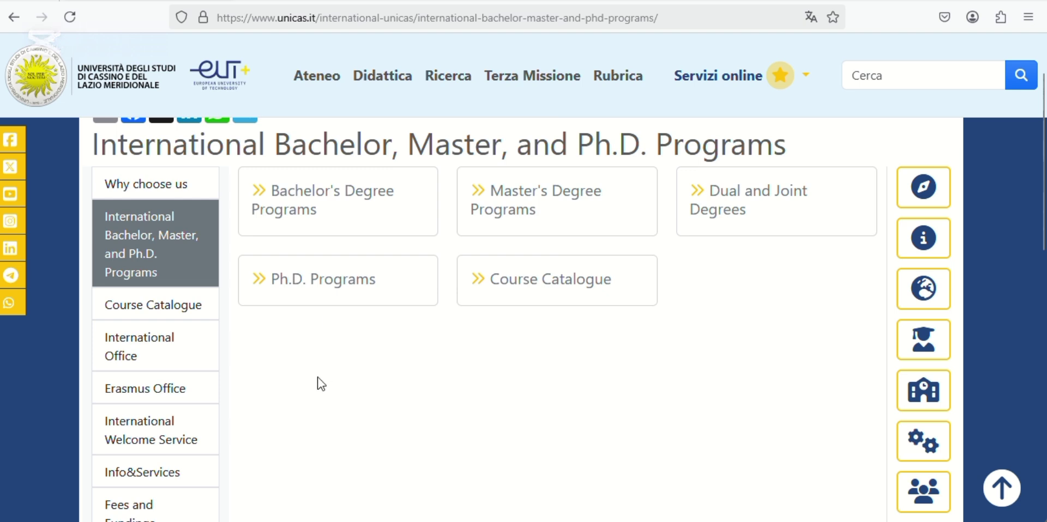
scroll(321, 384, down, 3)
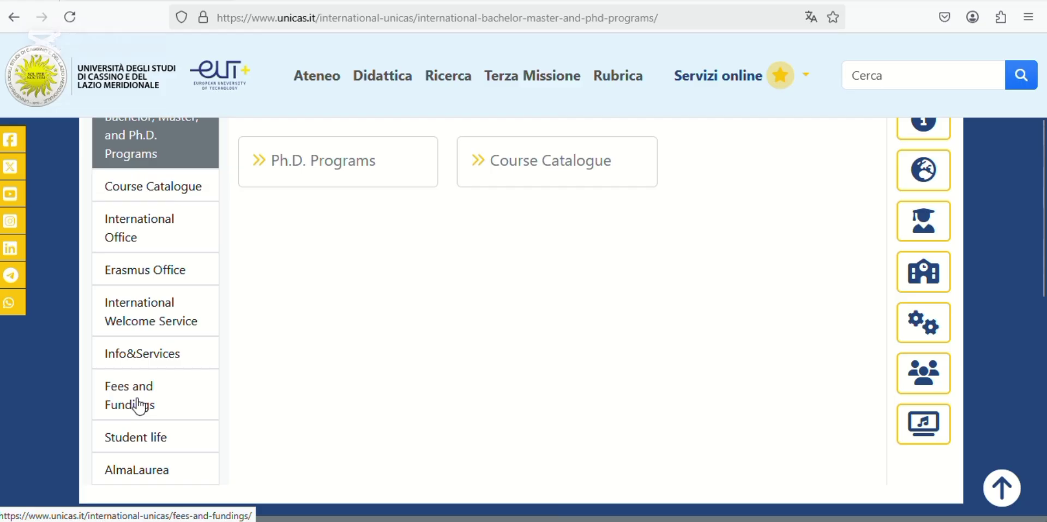
- Go to Fees and Fundings and scroll the tuition table to Group A's 600€ fee
click(139, 406)
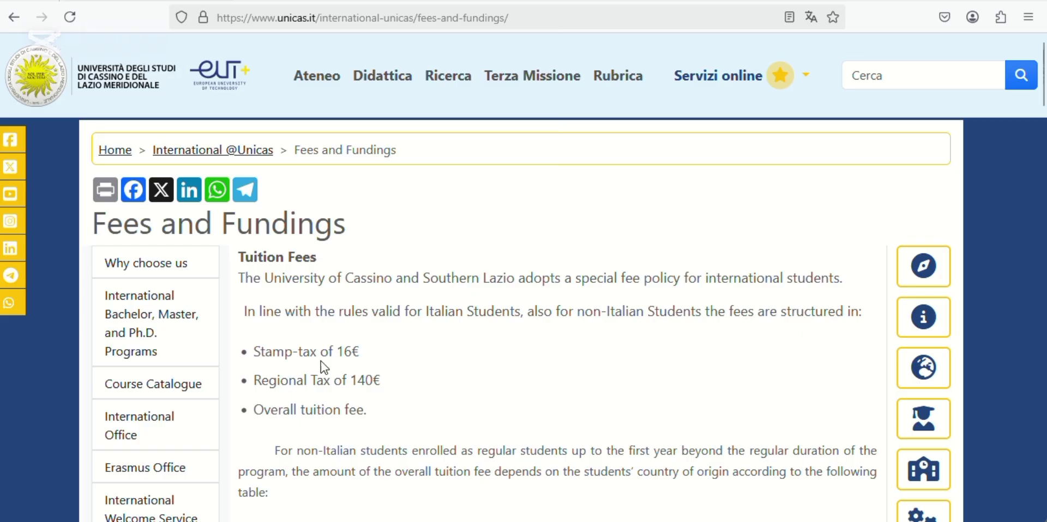
scroll(321, 361, down, 1)
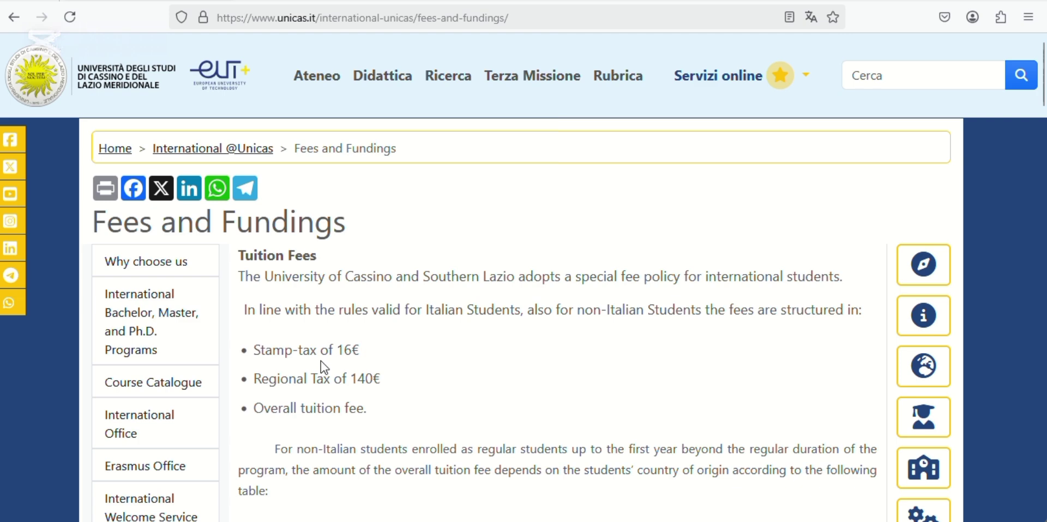
scroll(321, 361, down, 2)
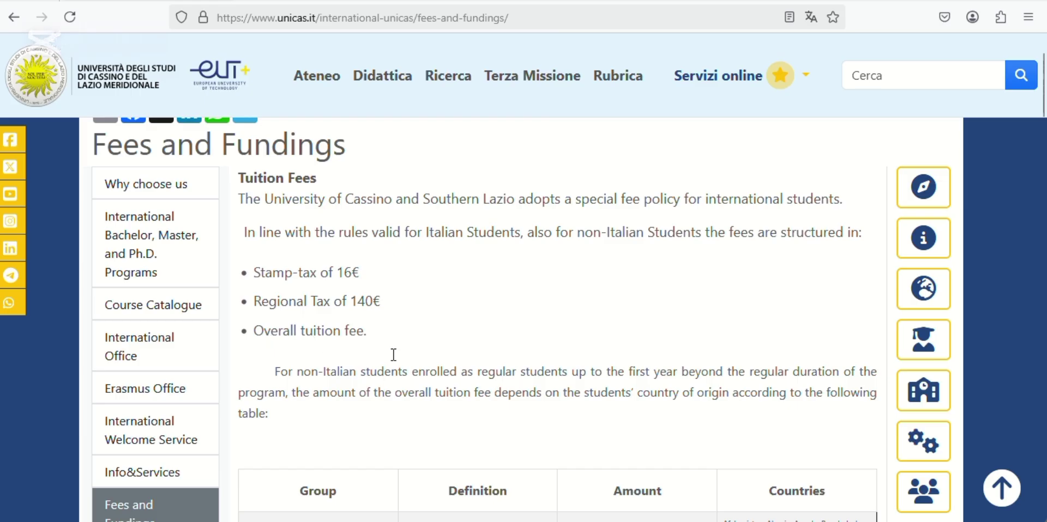
scroll(393, 355, down, 6)
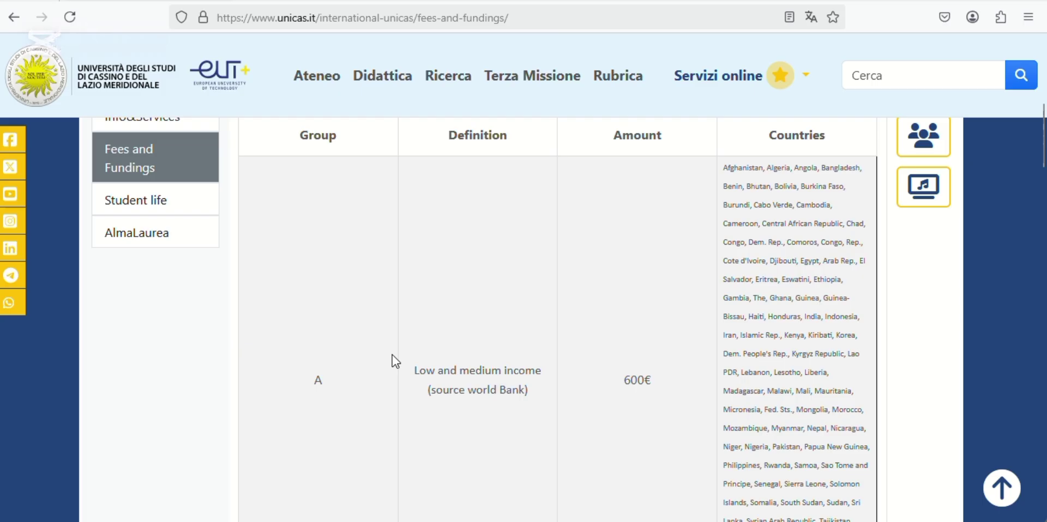
scroll(391, 355, down, 1)
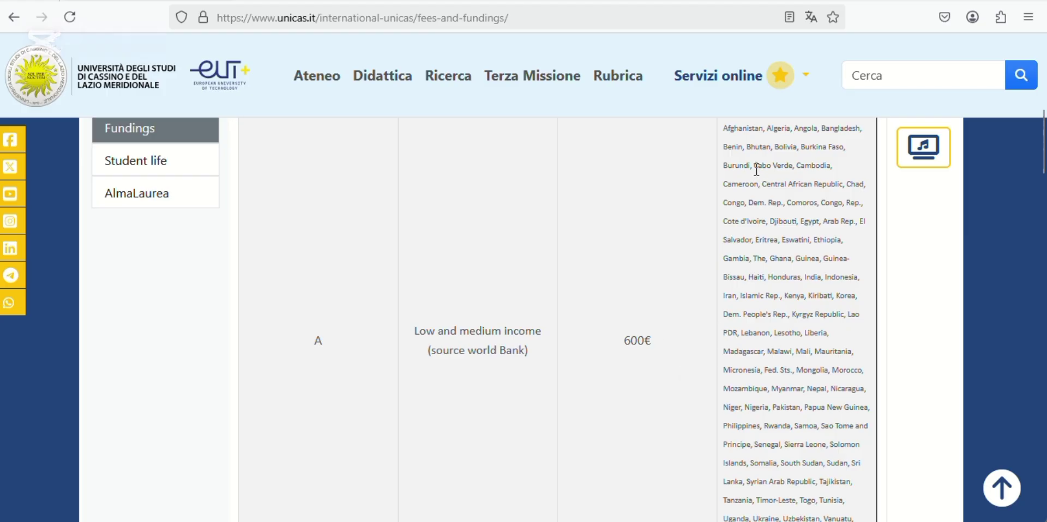
scroll(756, 169, up, 1)
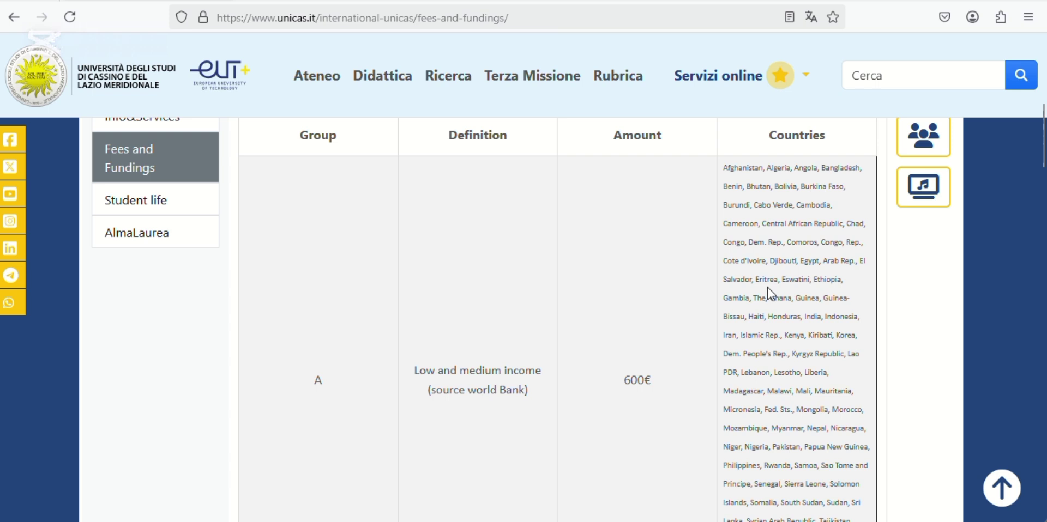
scroll(767, 286, down, 6)
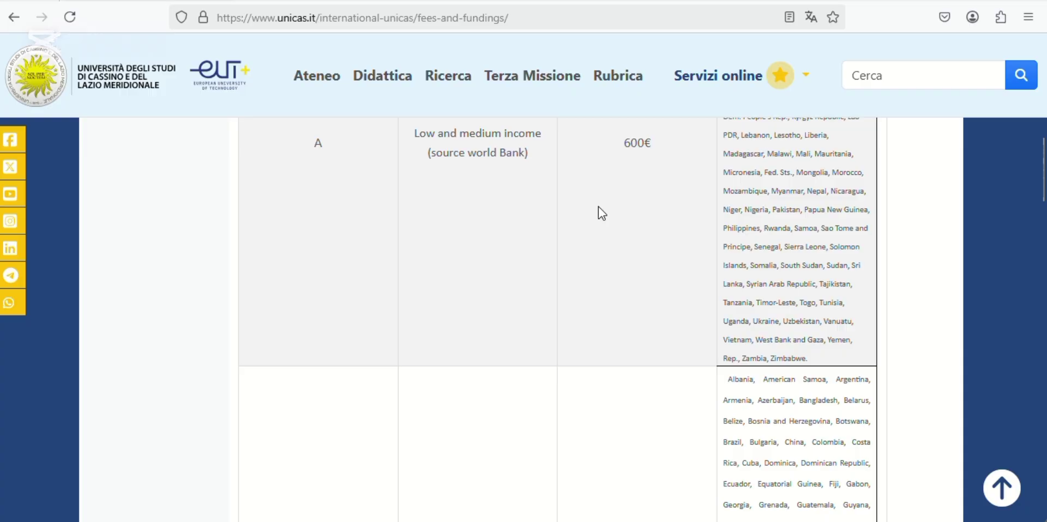
scroll(598, 207, up, 10)
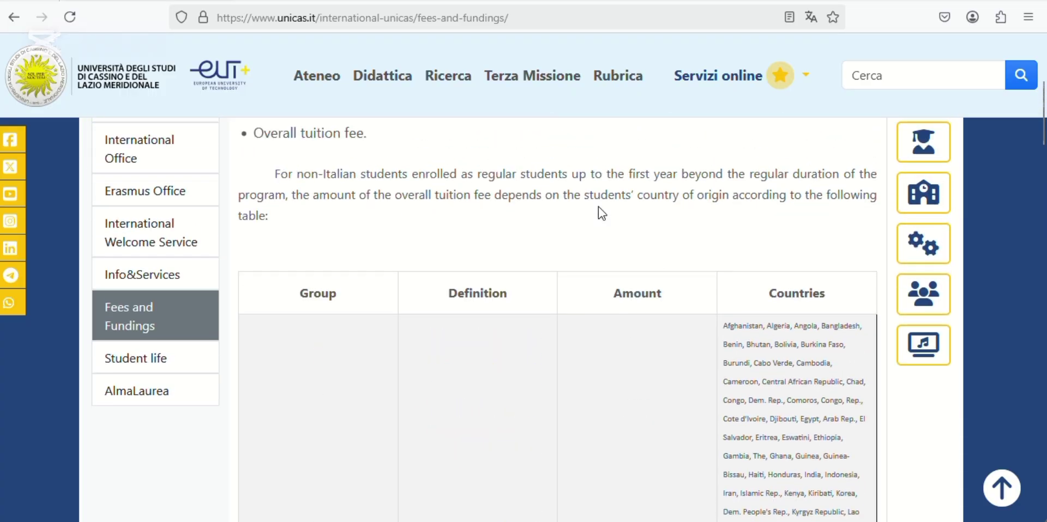
scroll(598, 208, up, 2)
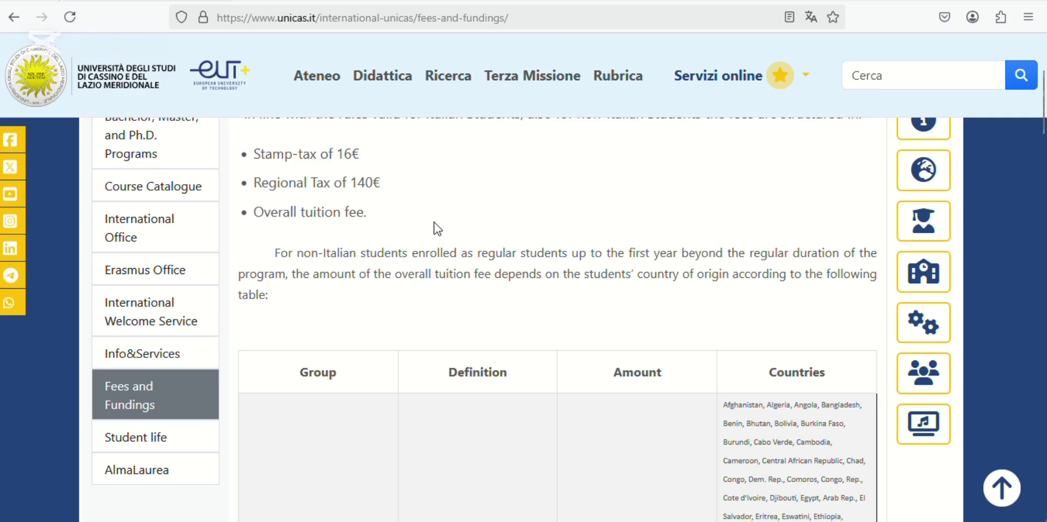
scroll(429, 268, down, 1)
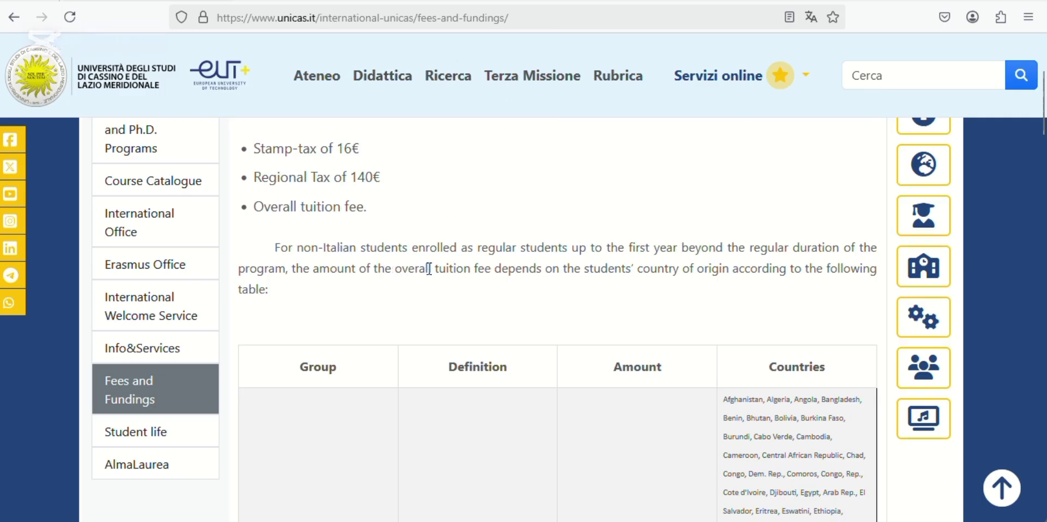
scroll(429, 268, down, 9)
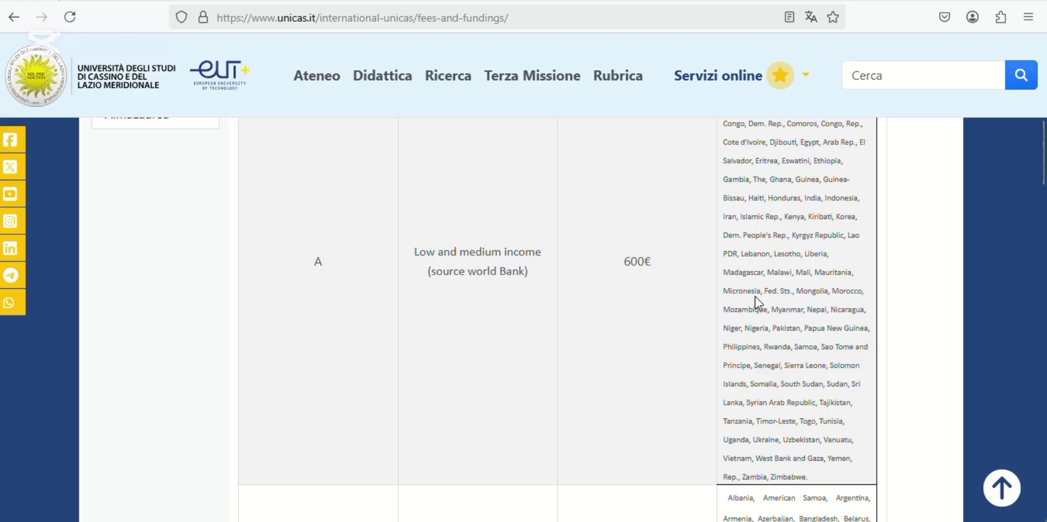
scroll(757, 303, down, 9)
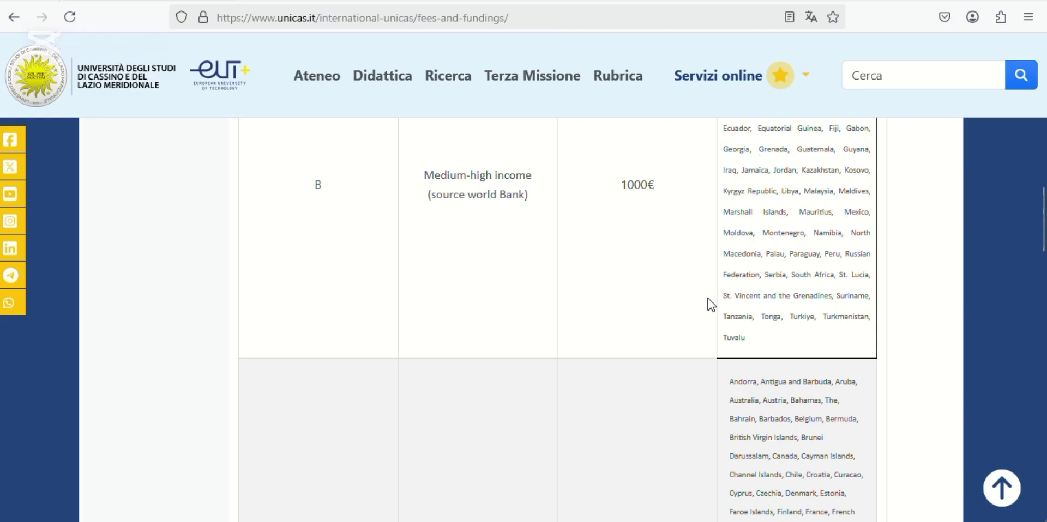
scroll(707, 298, down, 3)
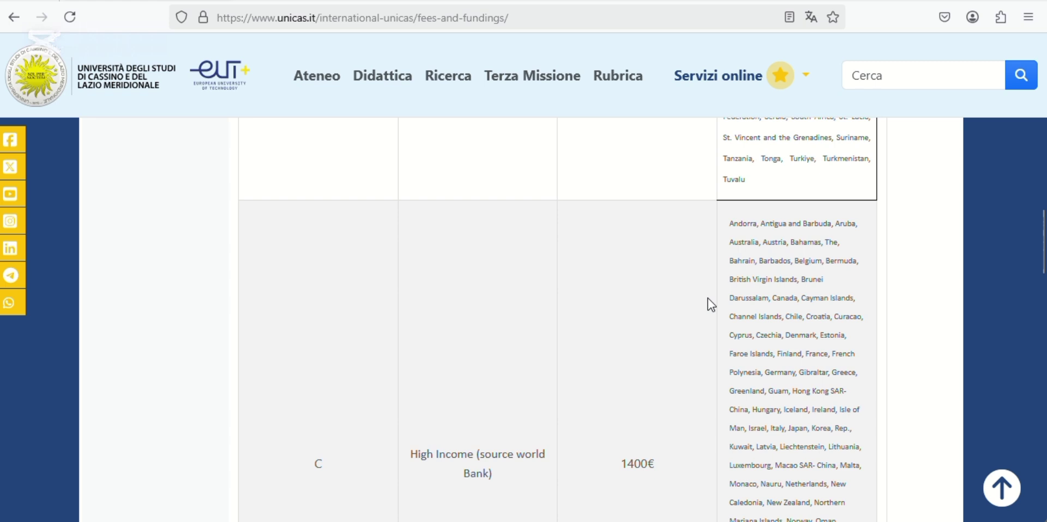
scroll(707, 298, down, 4)
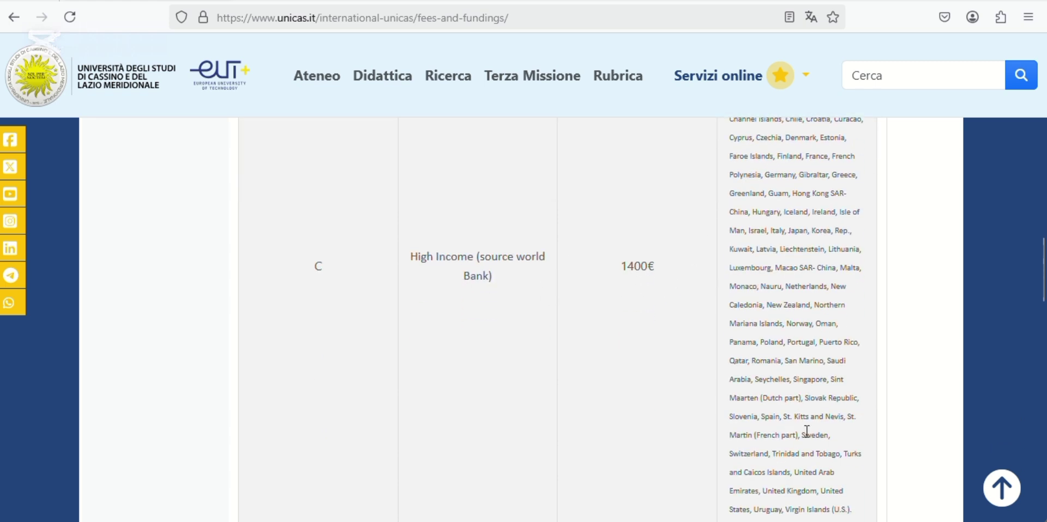
scroll(807, 430, down, 2)
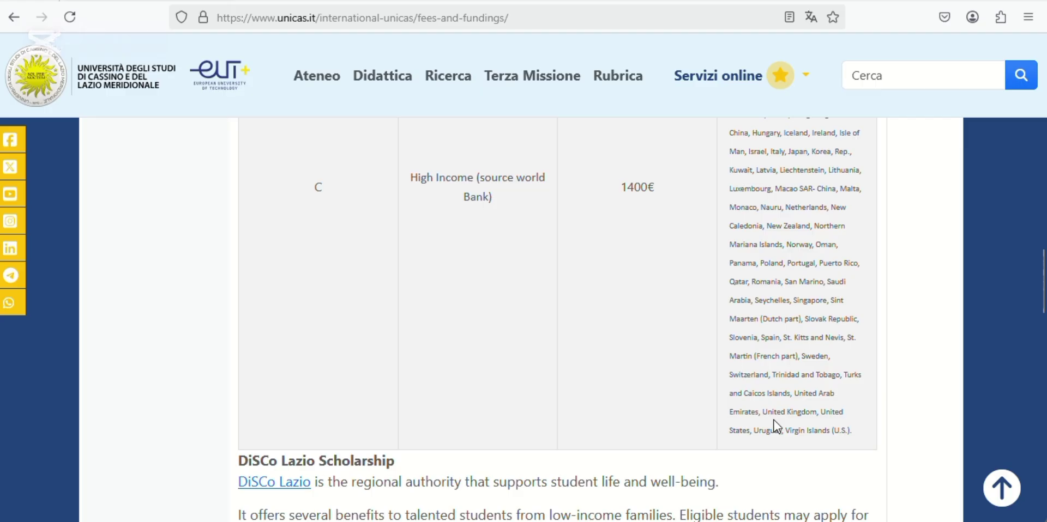
scroll(584, 343, down, 5)
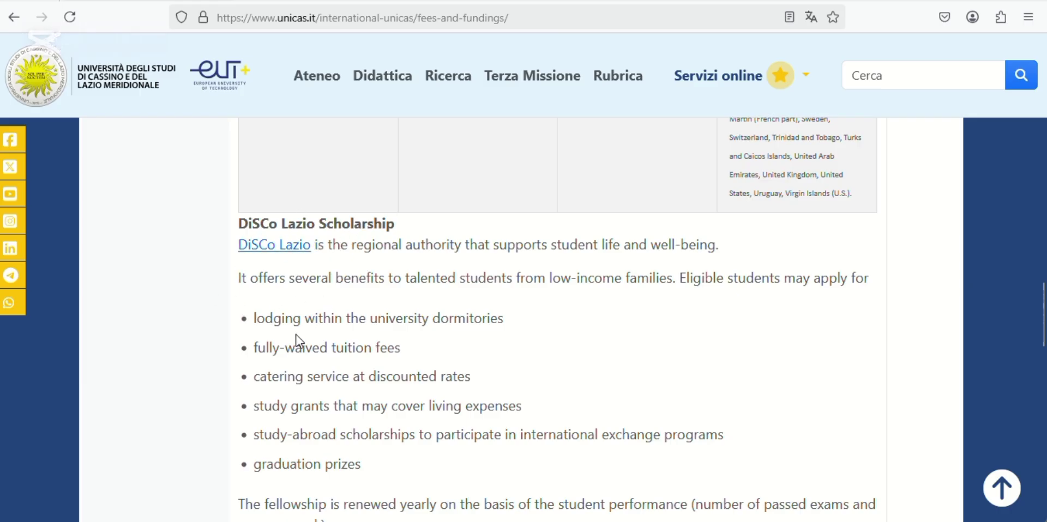
scroll(297, 340, down, 5)
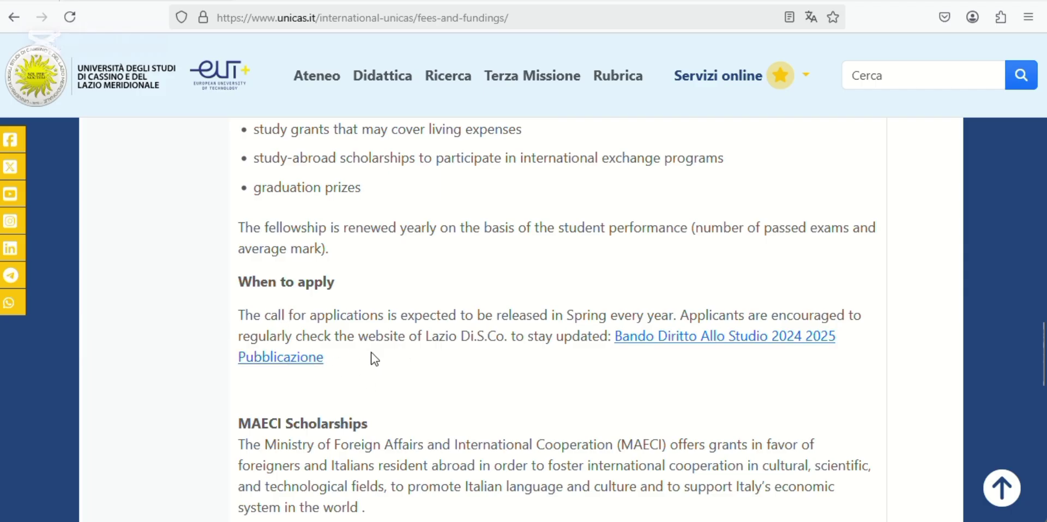
scroll(372, 358, down, 3)
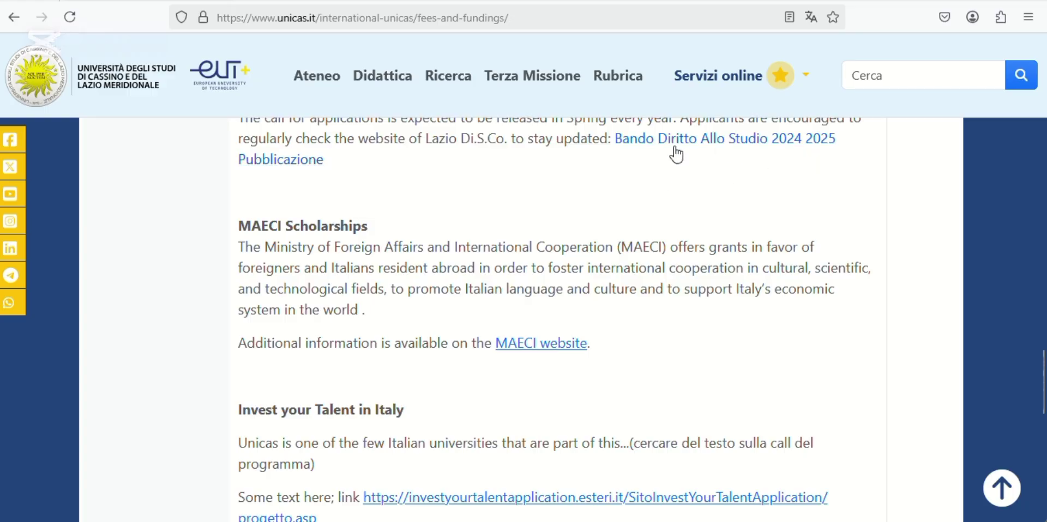
scroll(317, 260, down, 1)
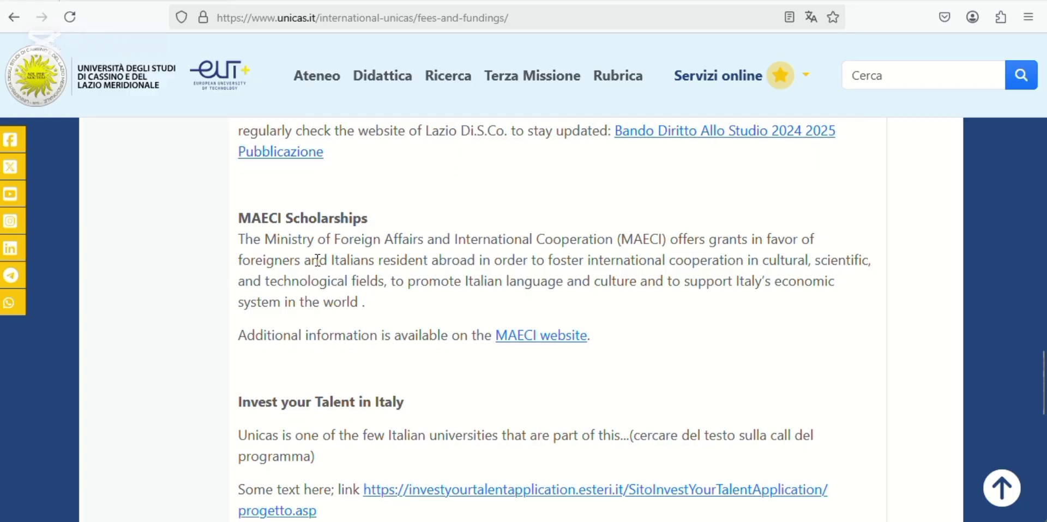
scroll(317, 260, down, 3)
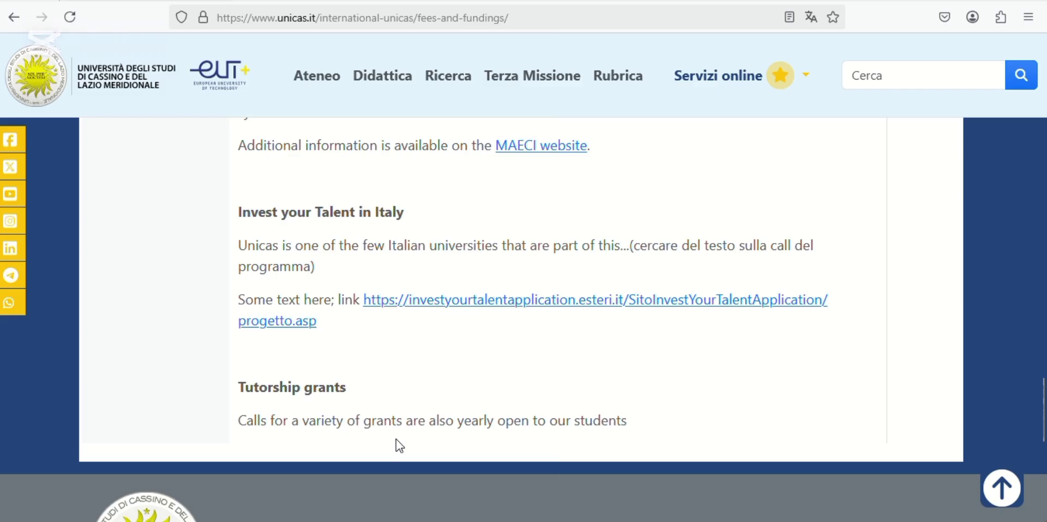
scroll(649, 381, up, 1)
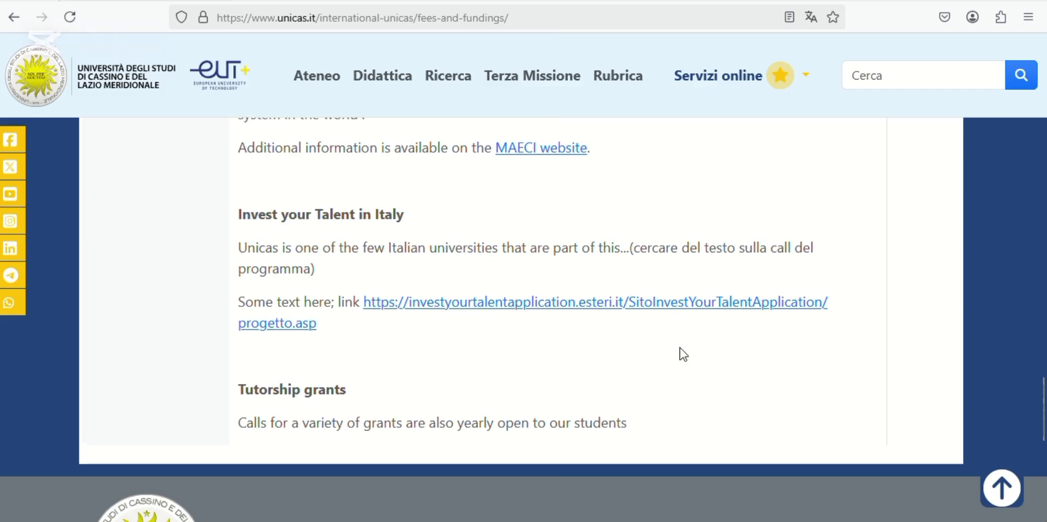
scroll(682, 354, up, 6)
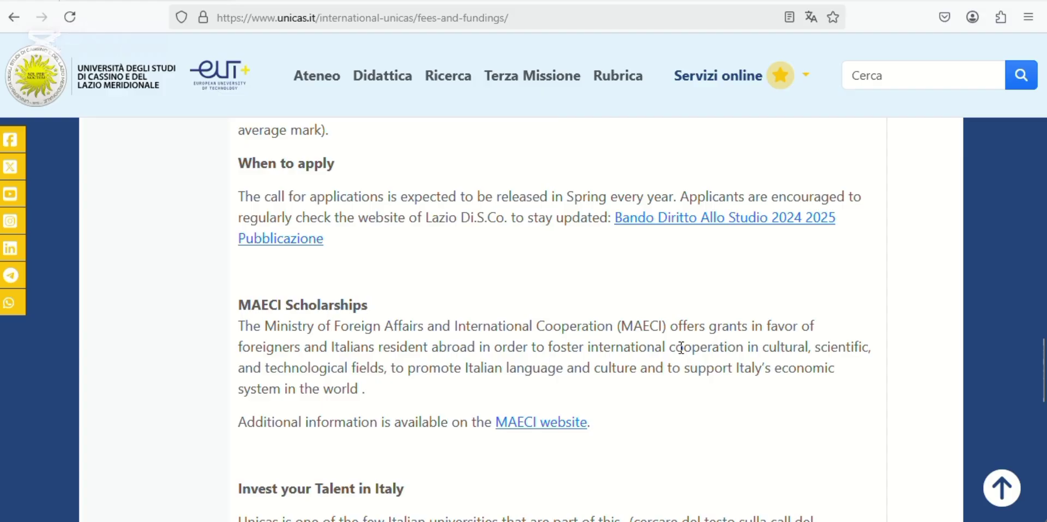
scroll(683, 355, up, 8)
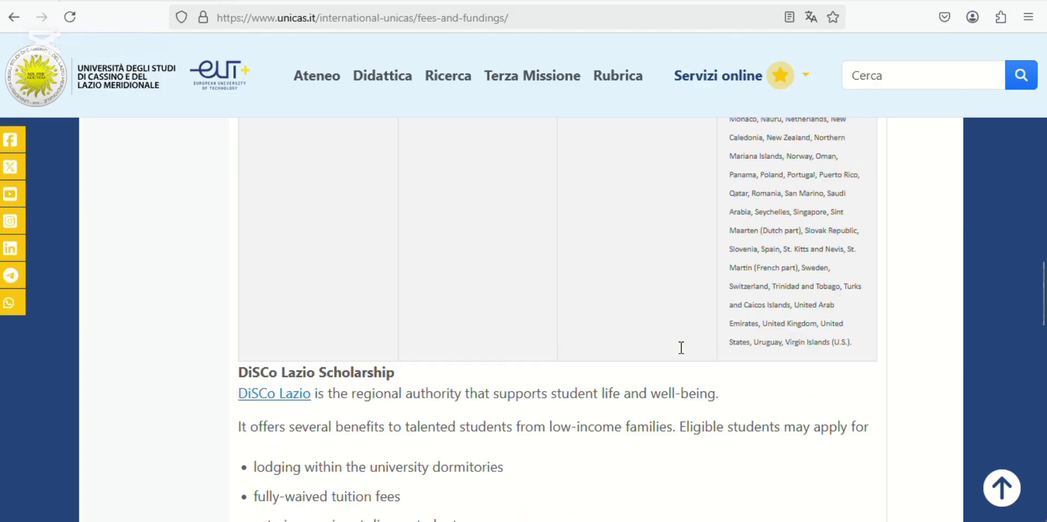
scroll(683, 354, up, 10)
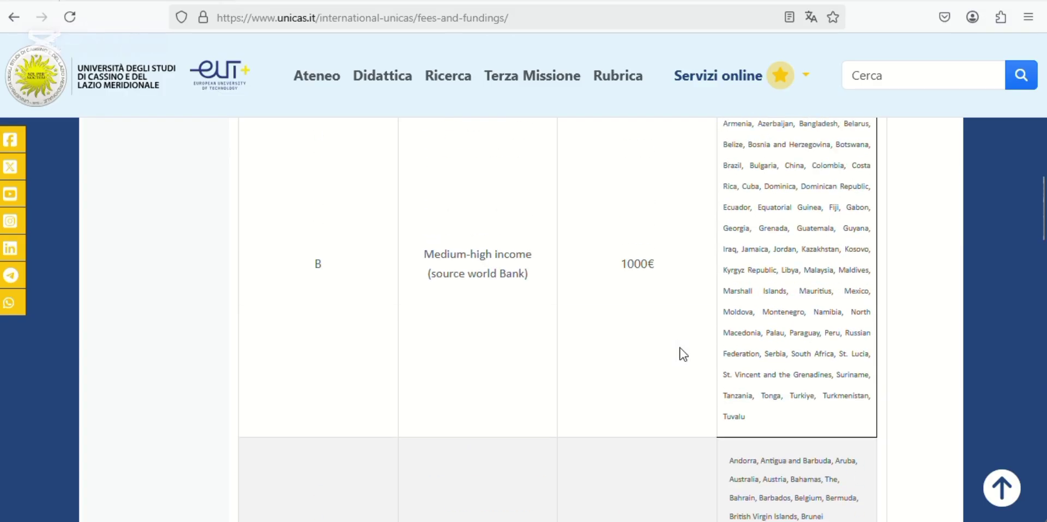
scroll(683, 354, up, 8)
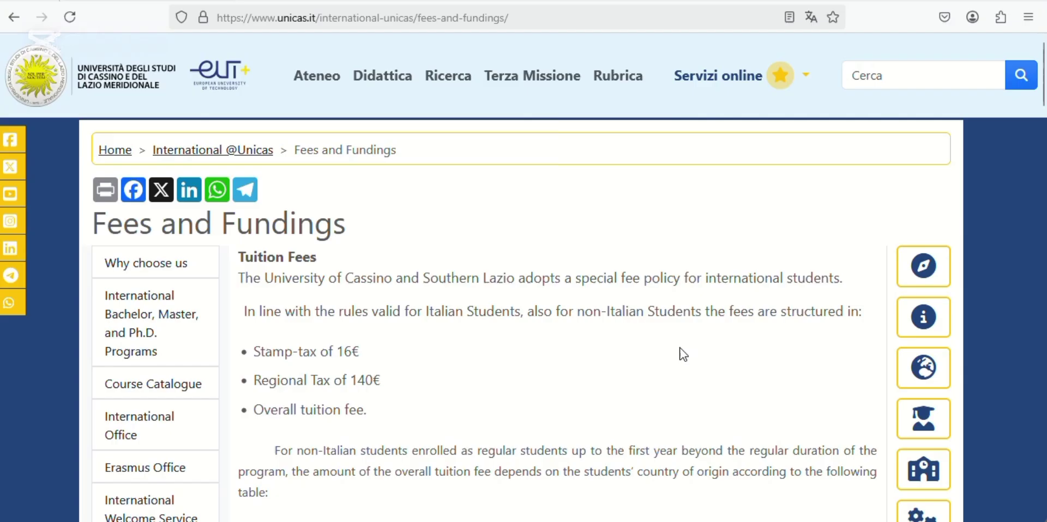
- Go from the international programs list through Bachelor's Degree Programs to the Bsc in Economics and business page
click(149, 325)
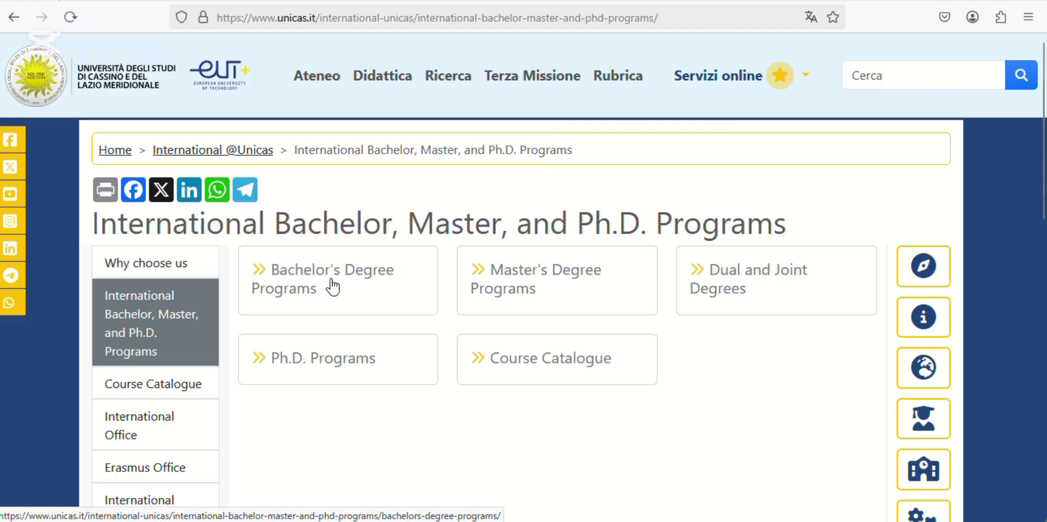
click(333, 286)
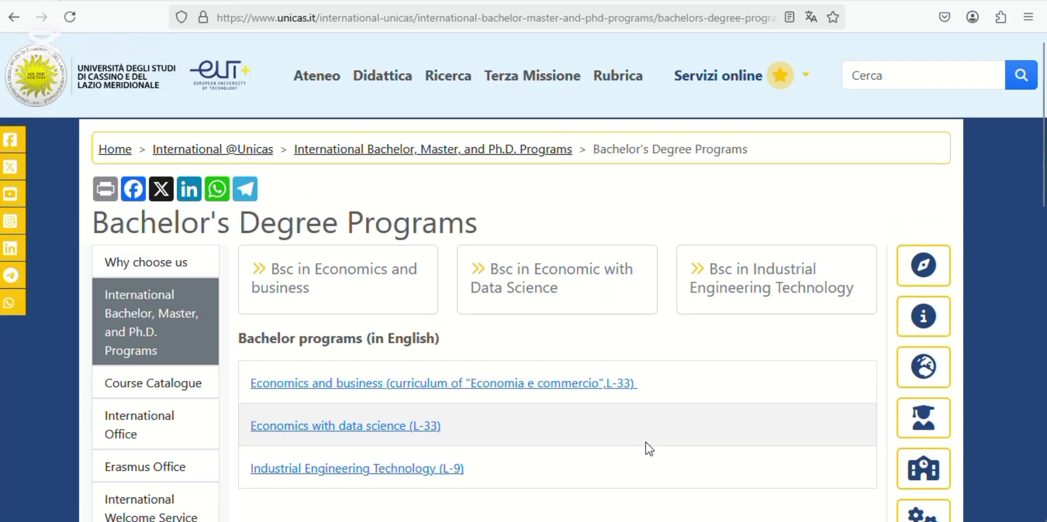
scroll(645, 443, down, 2)
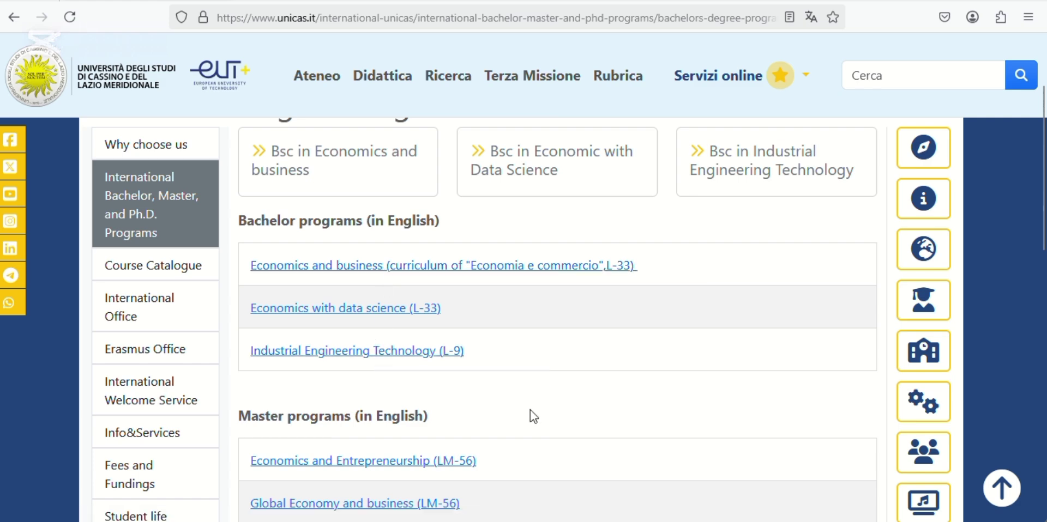
scroll(530, 410, down, 4)
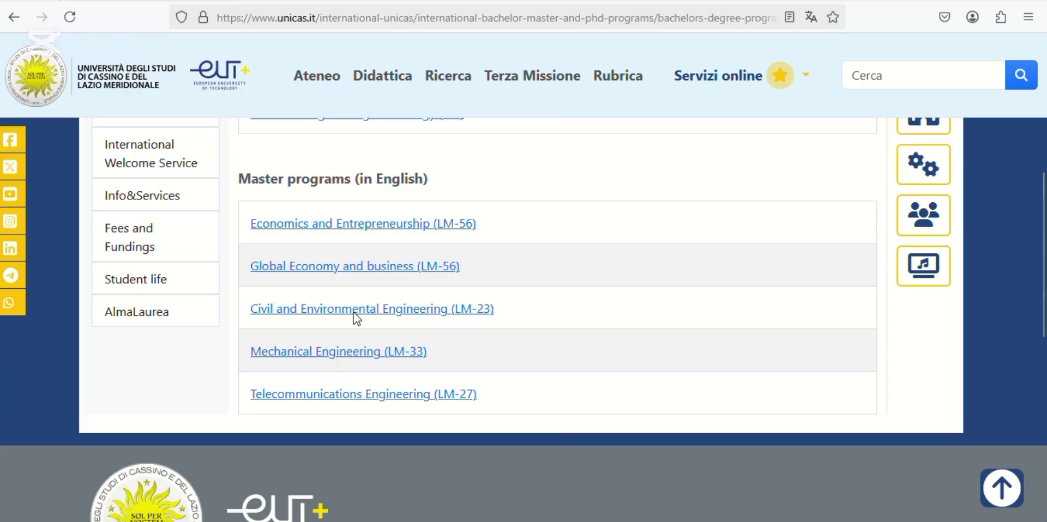
scroll(346, 371, up, 4)
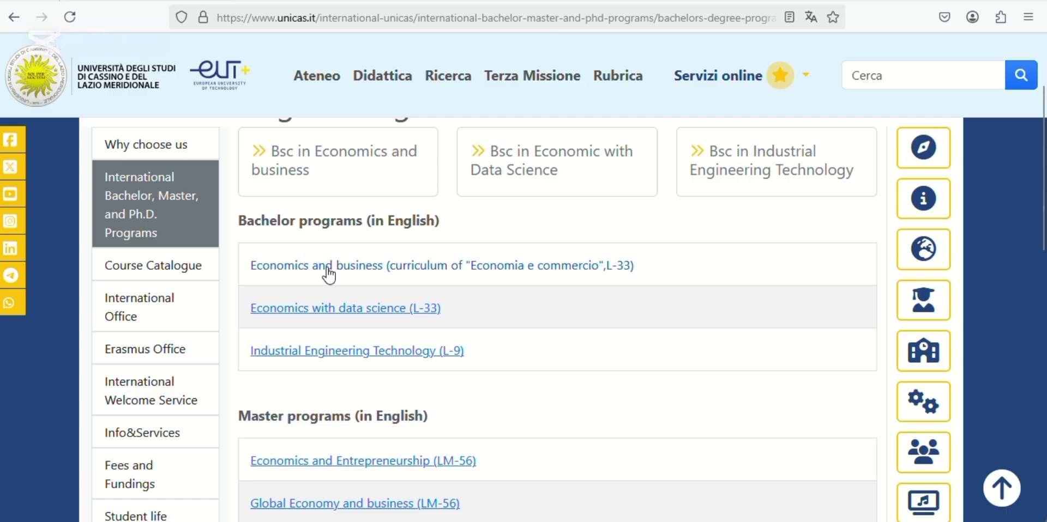
click(352, 274)
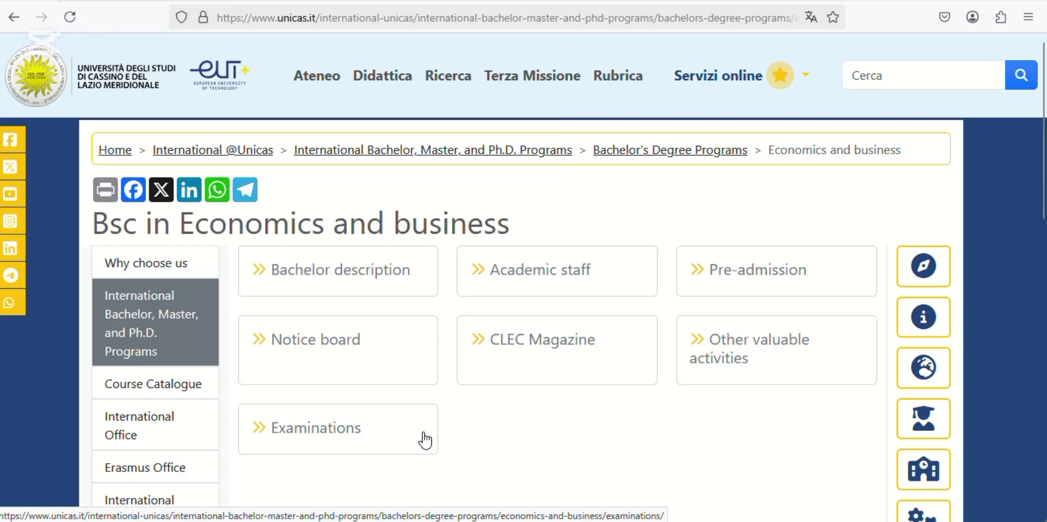
scroll(428, 438, down, 2)
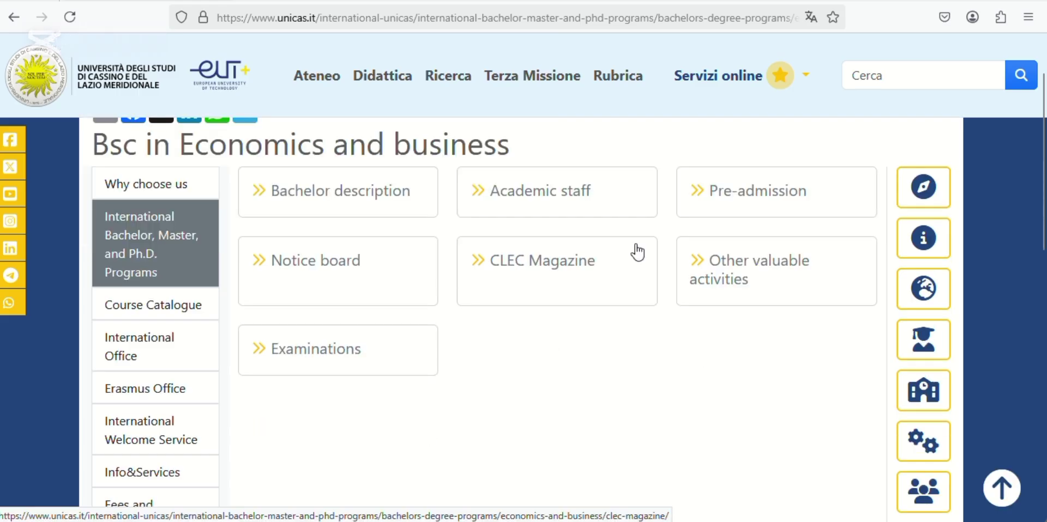
- Check the Economics and business pre-admission requirements: 70% grade average and a B2 English certificate
click(766, 199)
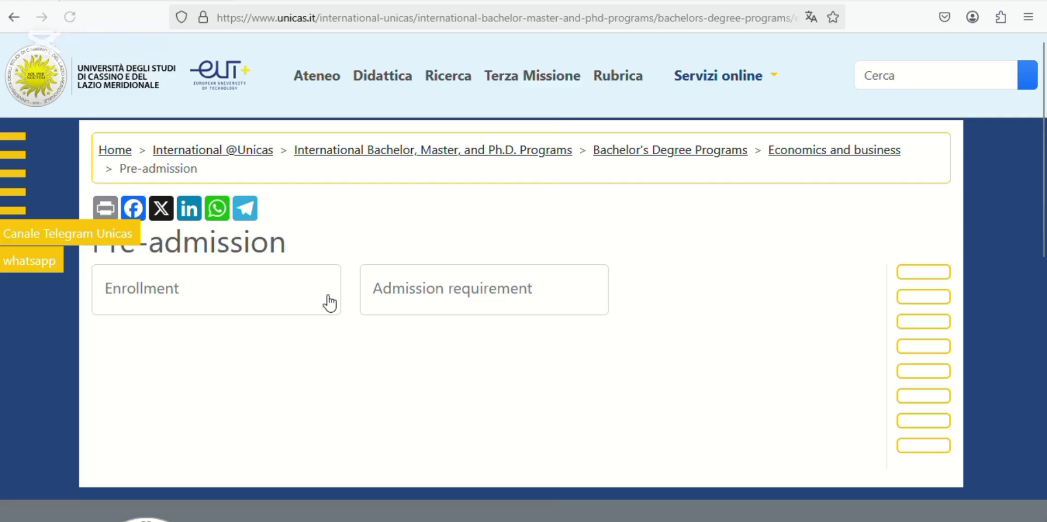
click(463, 298)
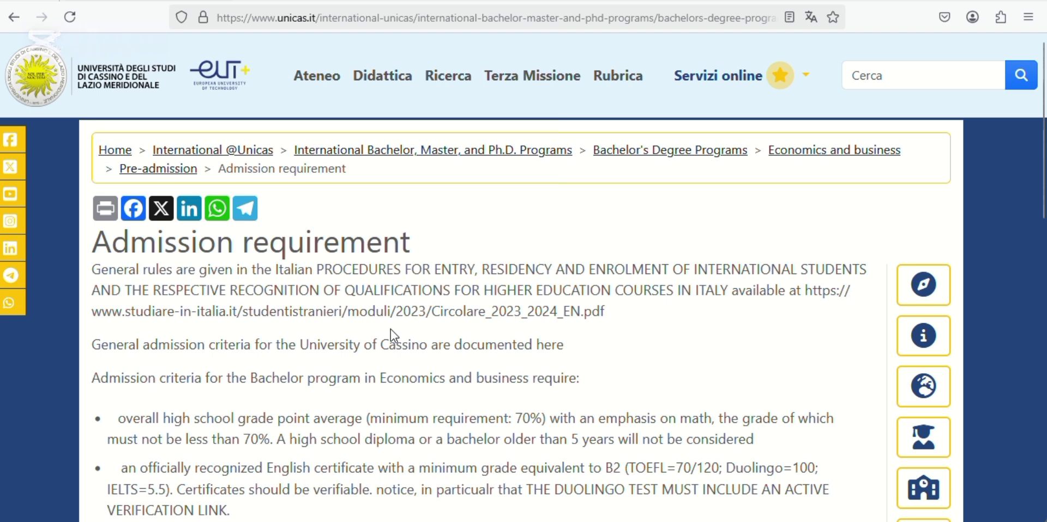
scroll(390, 329, down, 3)
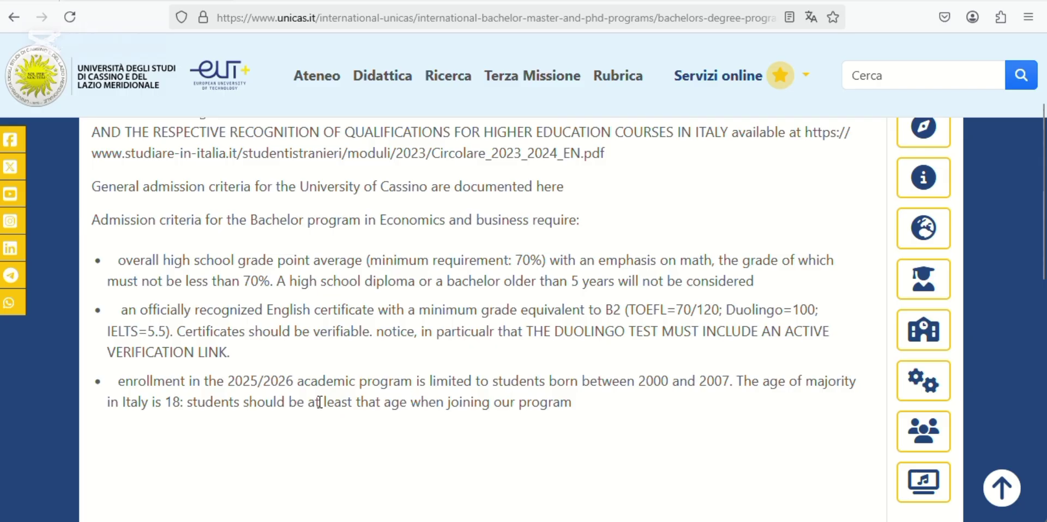
scroll(319, 402, up, 3)
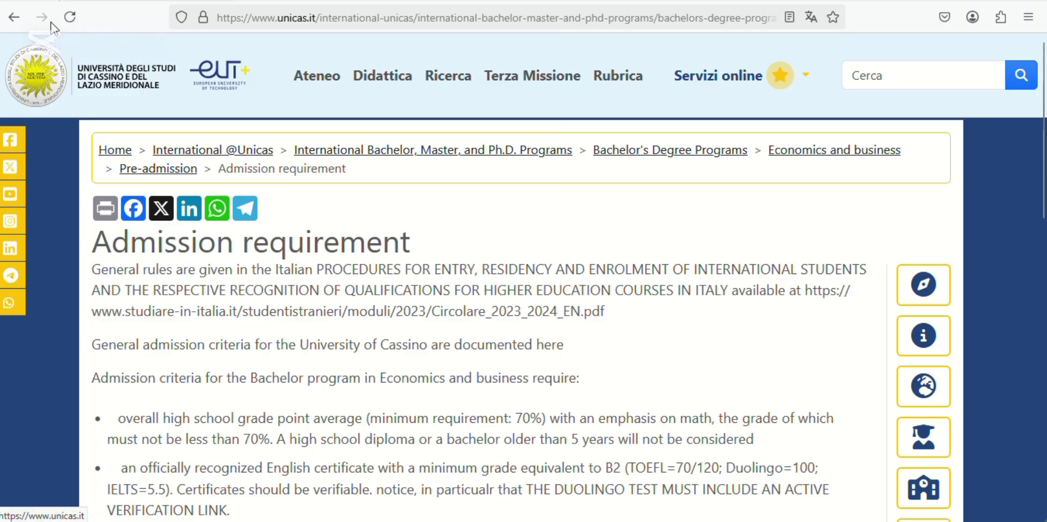
click(13, 20)
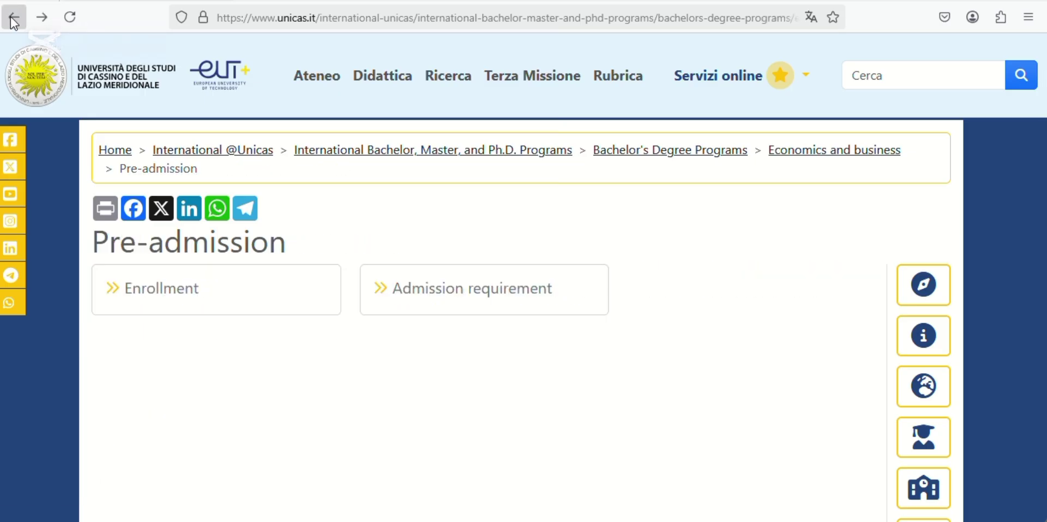
click(179, 297)
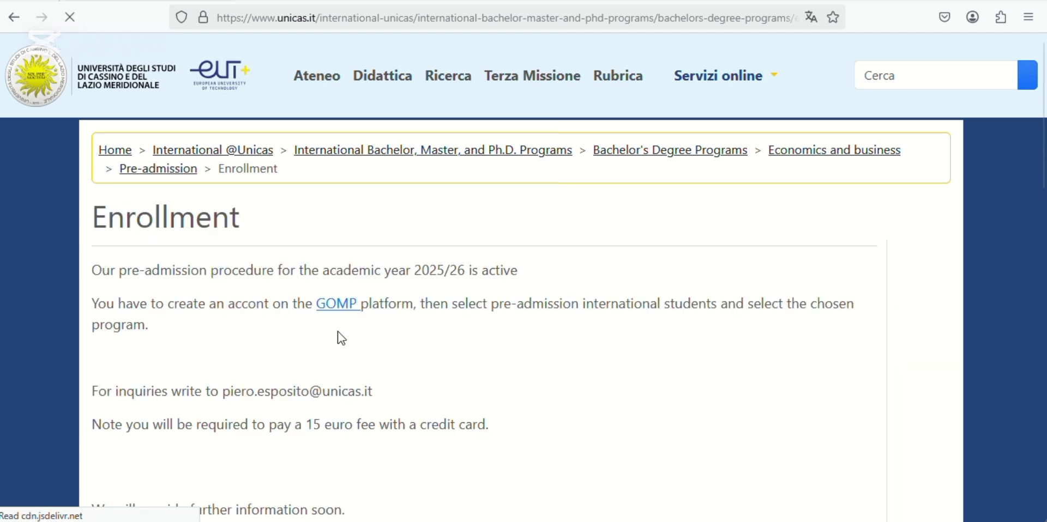
scroll(412, 349, down, 1)
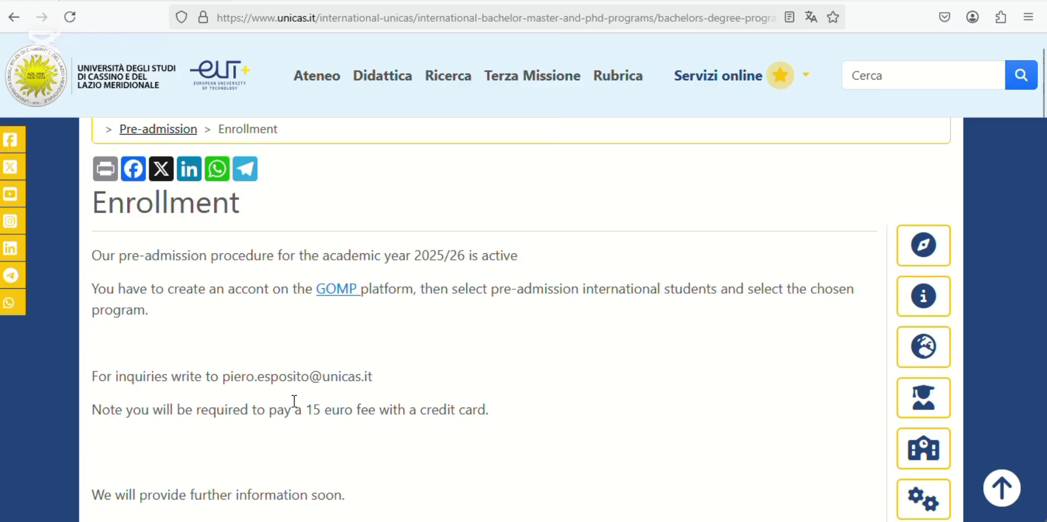
scroll(284, 395, down, 2)
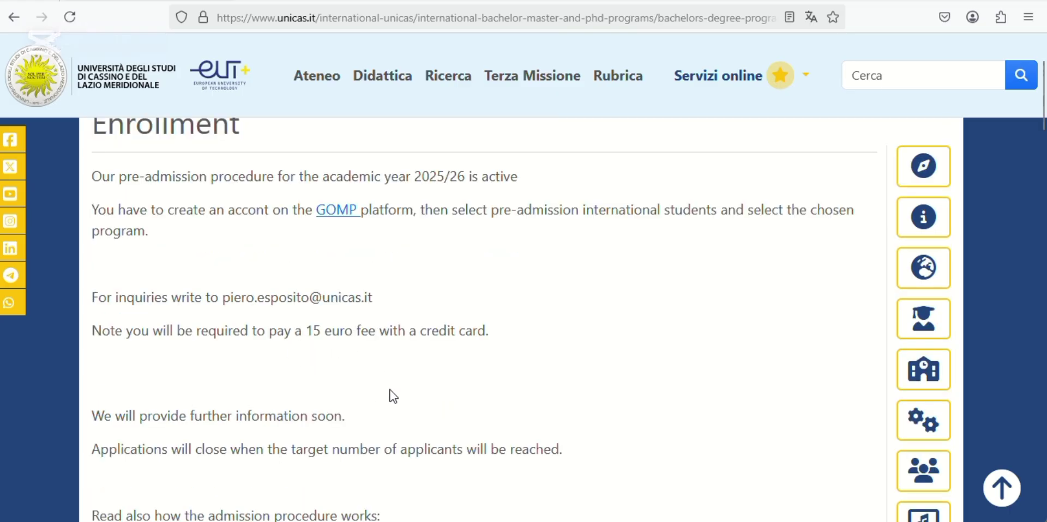
scroll(392, 396, down, 2)
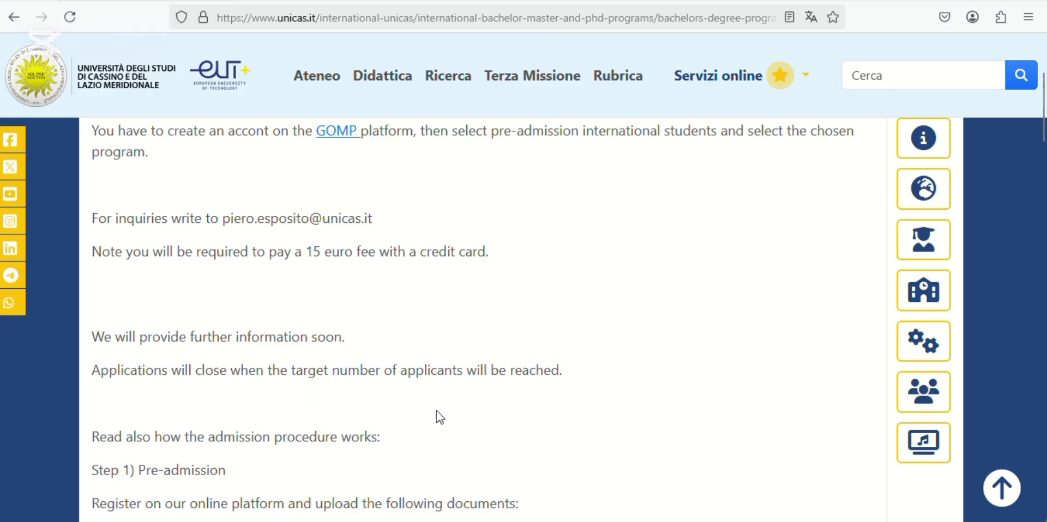
scroll(439, 417, down, 5)
scroll(438, 413, down, 1)
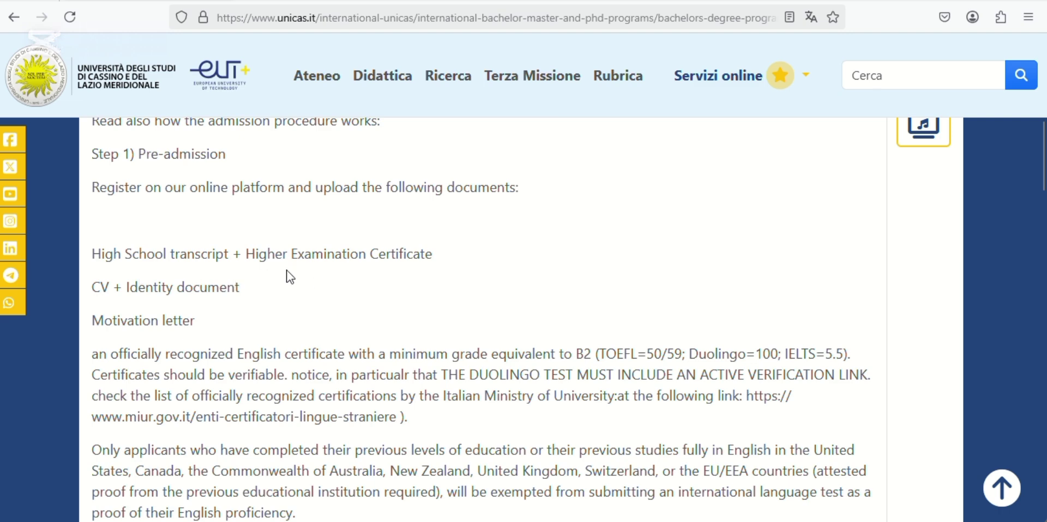
scroll(228, 306, down, 3)
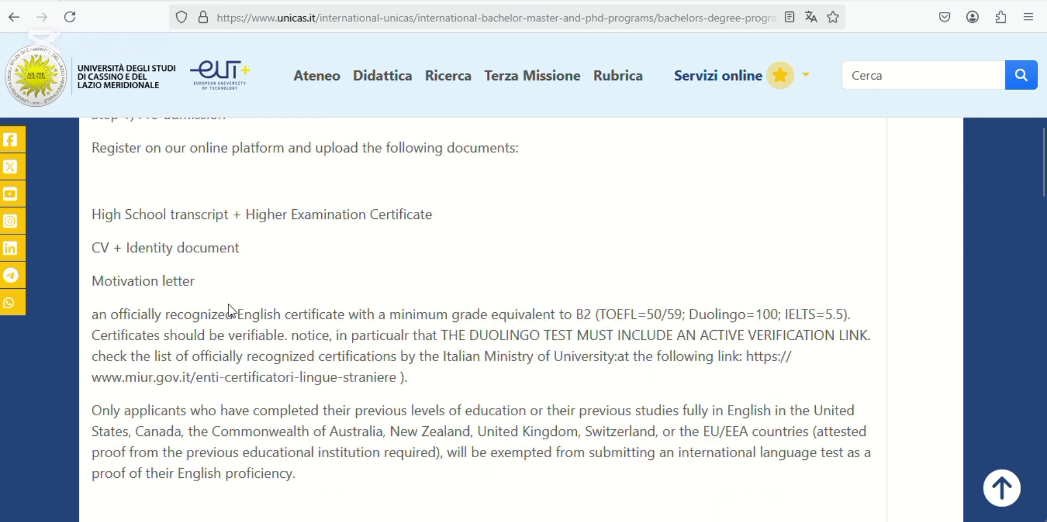
scroll(230, 306, down, 3)
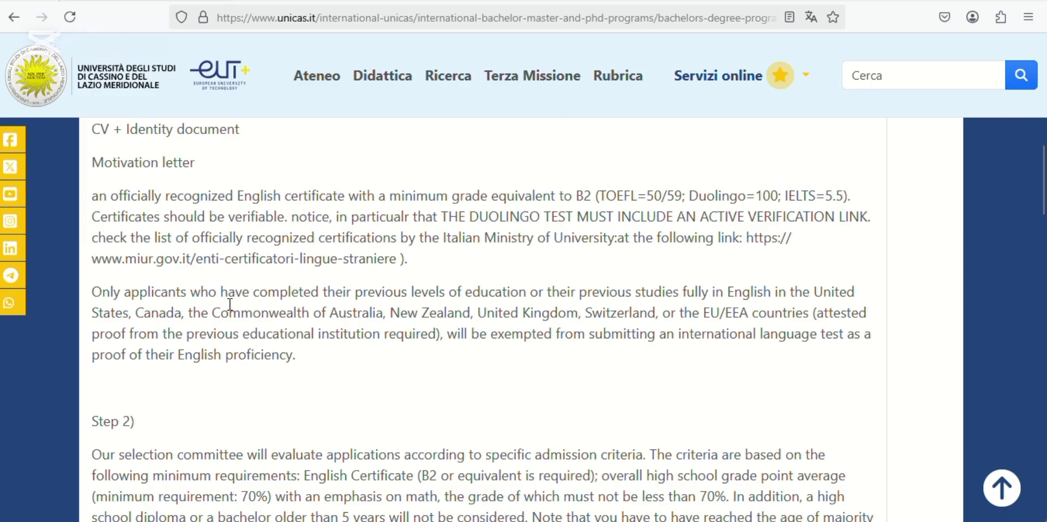
scroll(229, 306, down, 1)
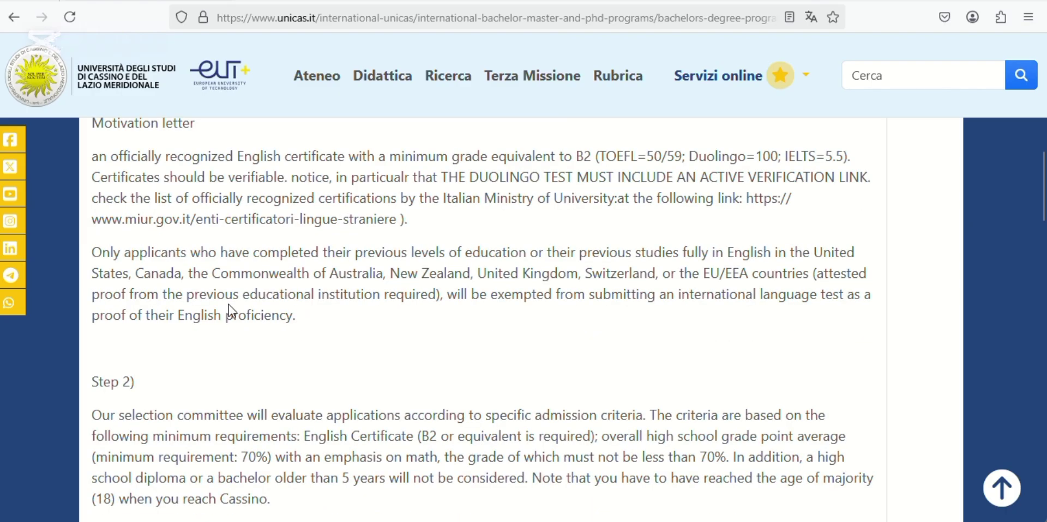
scroll(228, 310, down, 1)
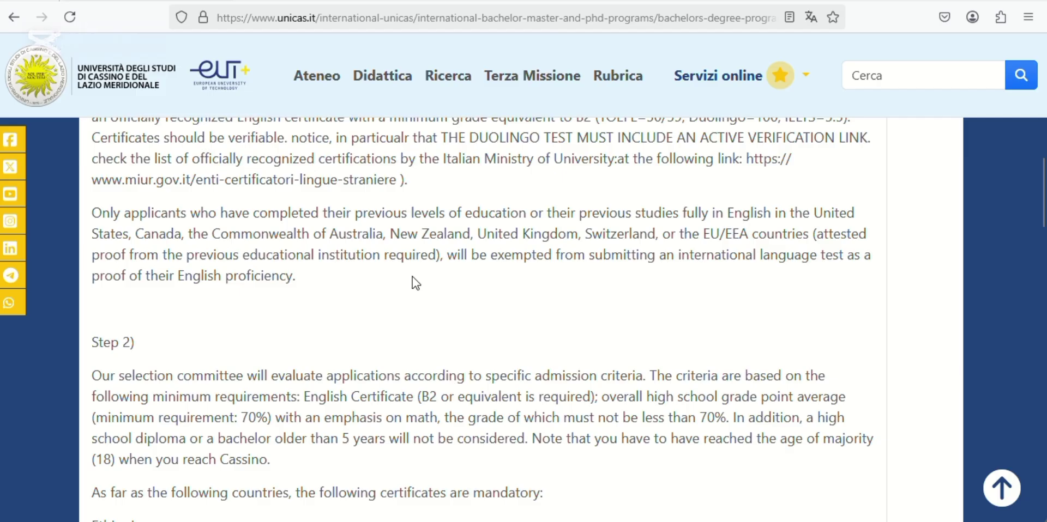
scroll(433, 238, down, 10)
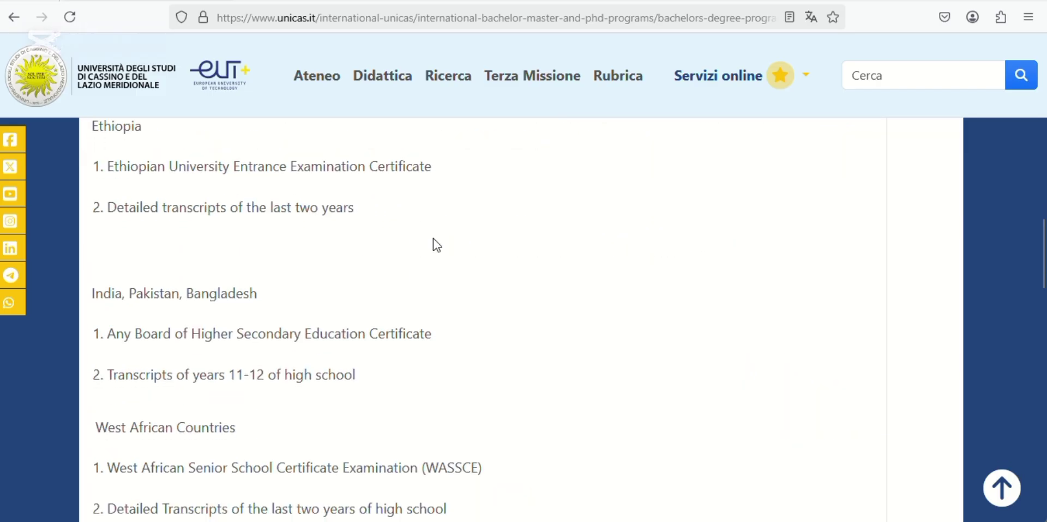
scroll(433, 238, down, 3)
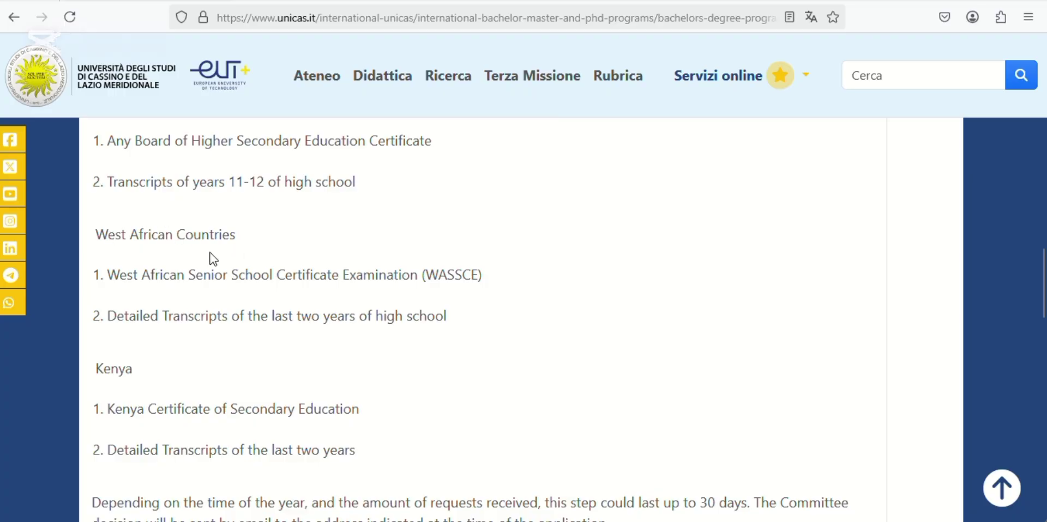
scroll(212, 256, up, 2)
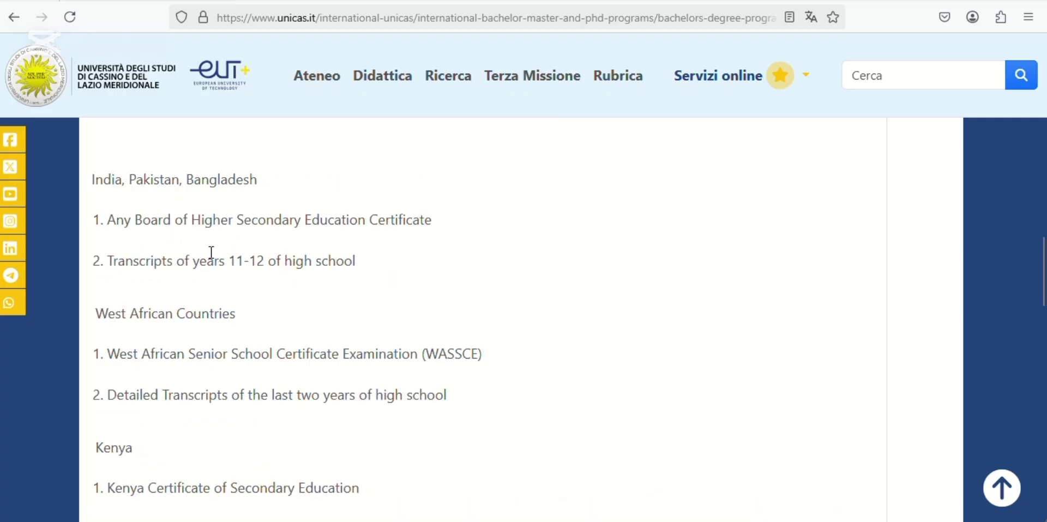
scroll(211, 252, down, 4)
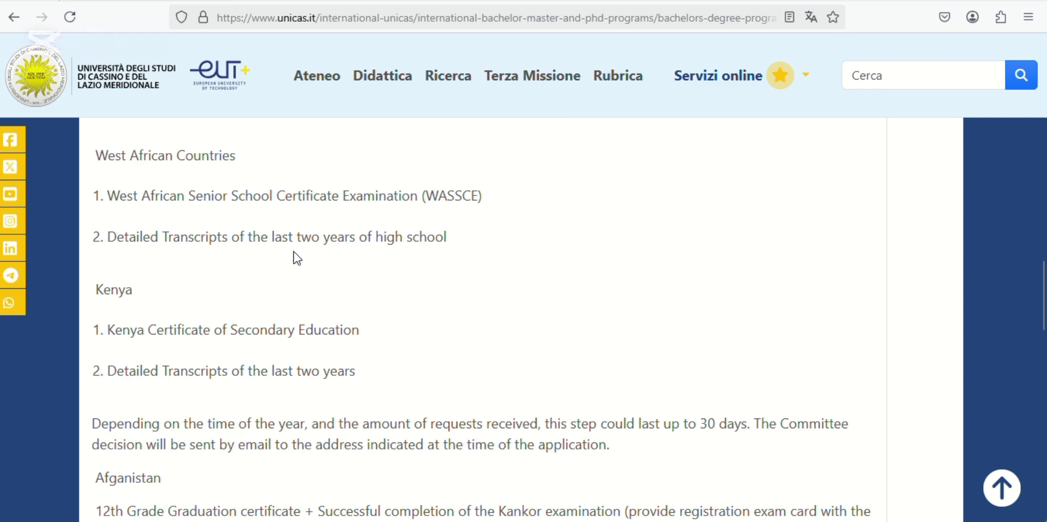
scroll(293, 250, down, 1)
scroll(293, 253, down, 1)
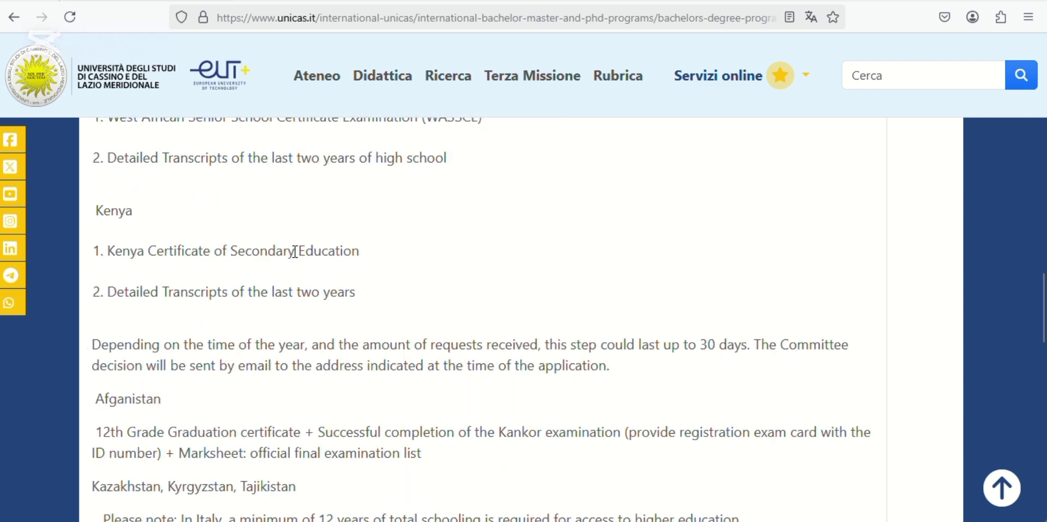
scroll(295, 252, down, 9)
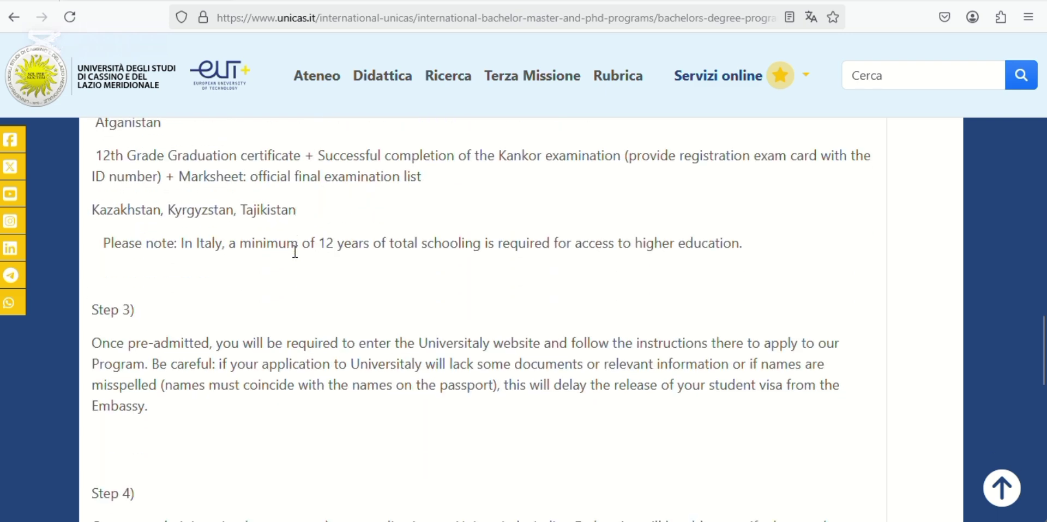
scroll(294, 257, down, 2)
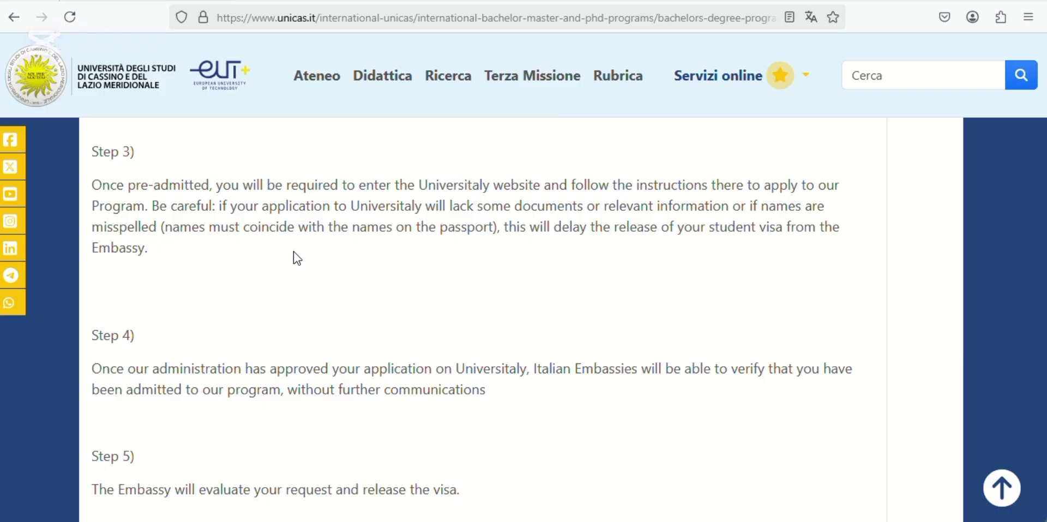
scroll(294, 251, up, 18)
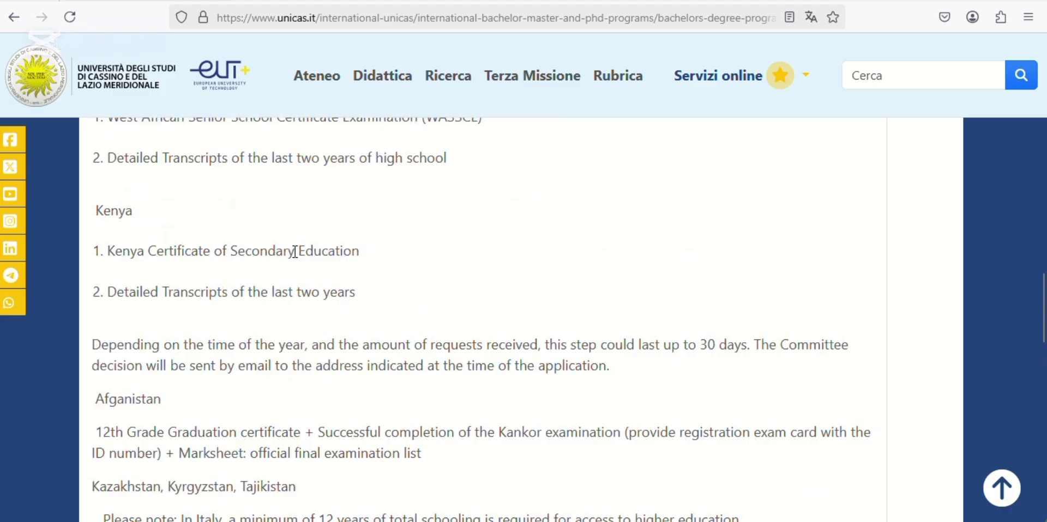
scroll(295, 251, up, 1)
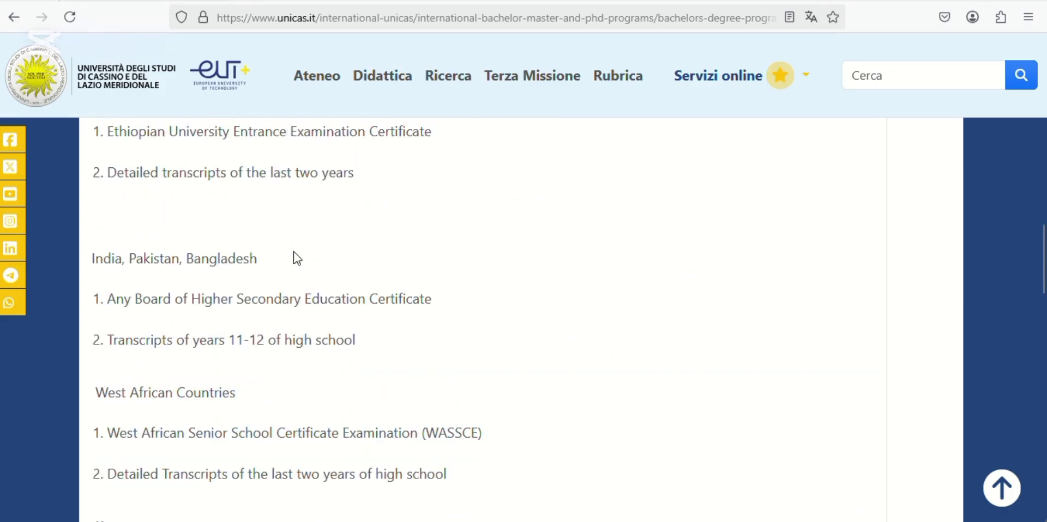
scroll(293, 250, up, 15)
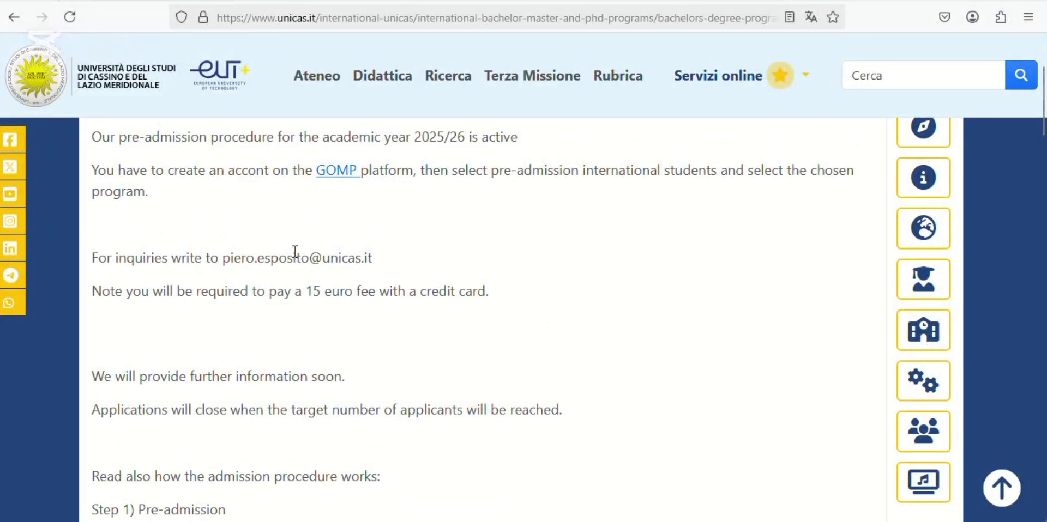
scroll(295, 252, up, 1)
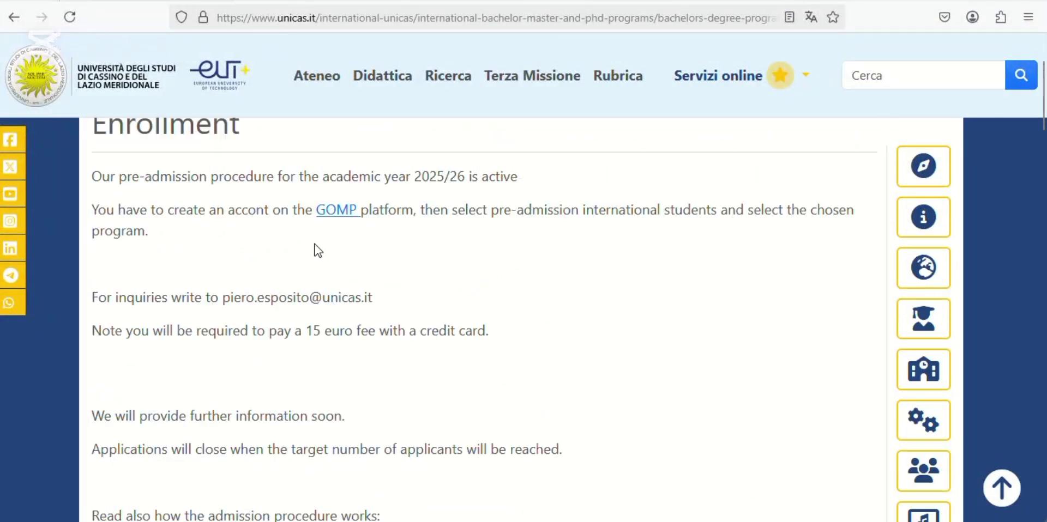
- Go to the GOMP login page, choose Registrati, and work down the personal details of the new account form
click(338, 216)
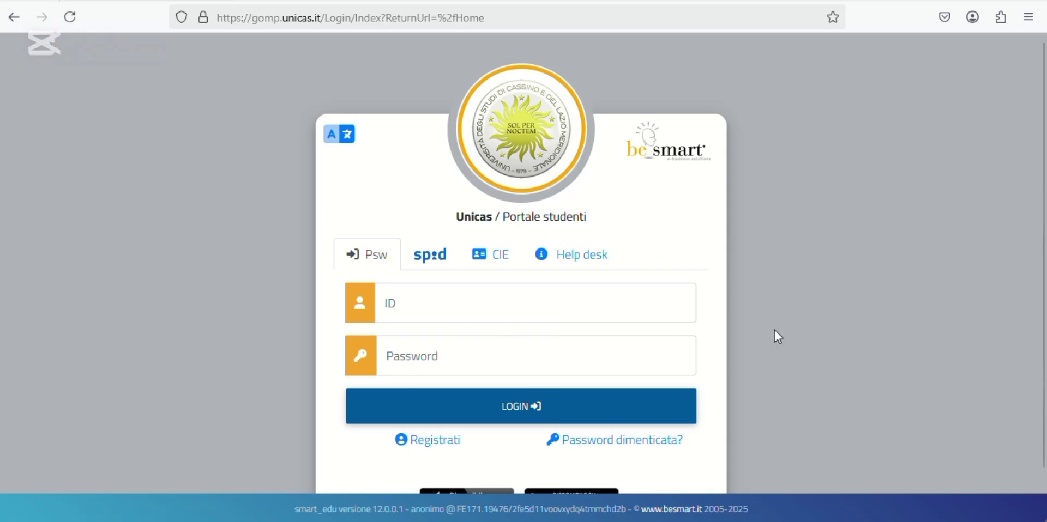
scroll(774, 330, down, 1)
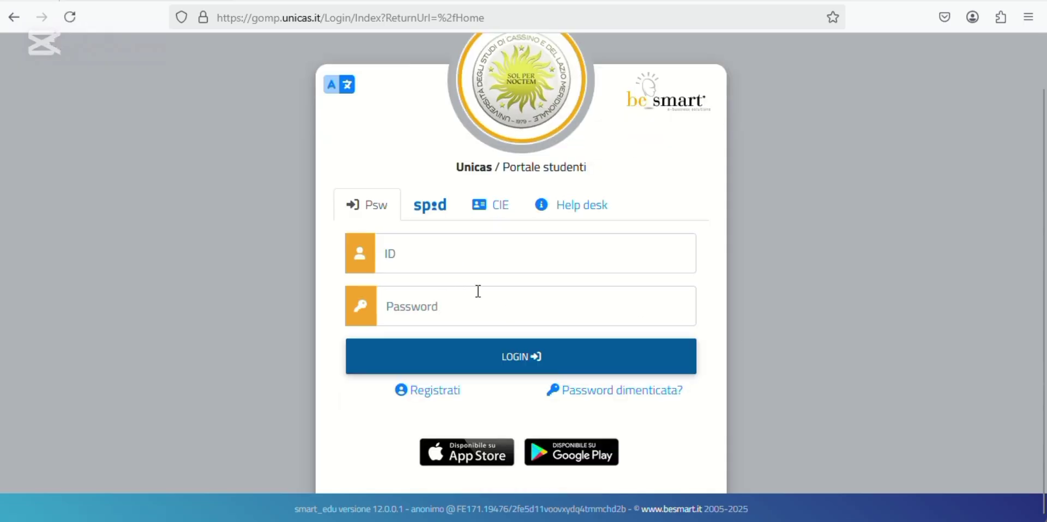
click(438, 396)
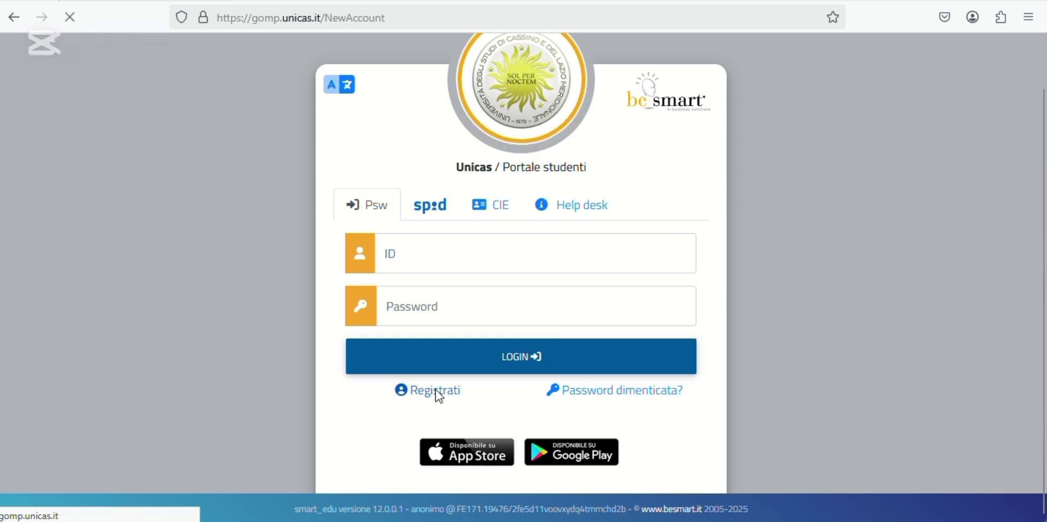
scroll(660, 256, down, 10)
scroll(664, 257, down, 5)
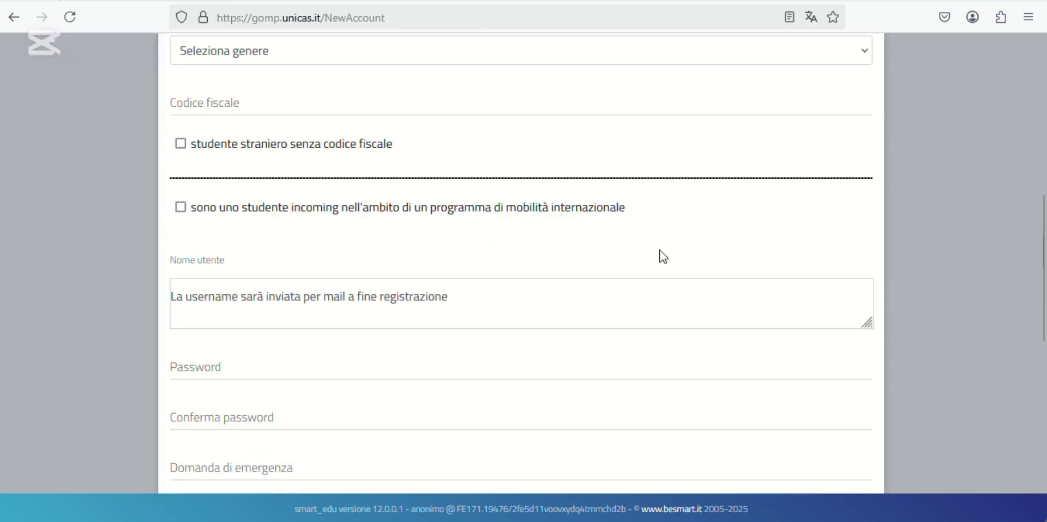
scroll(663, 258, down, 7)
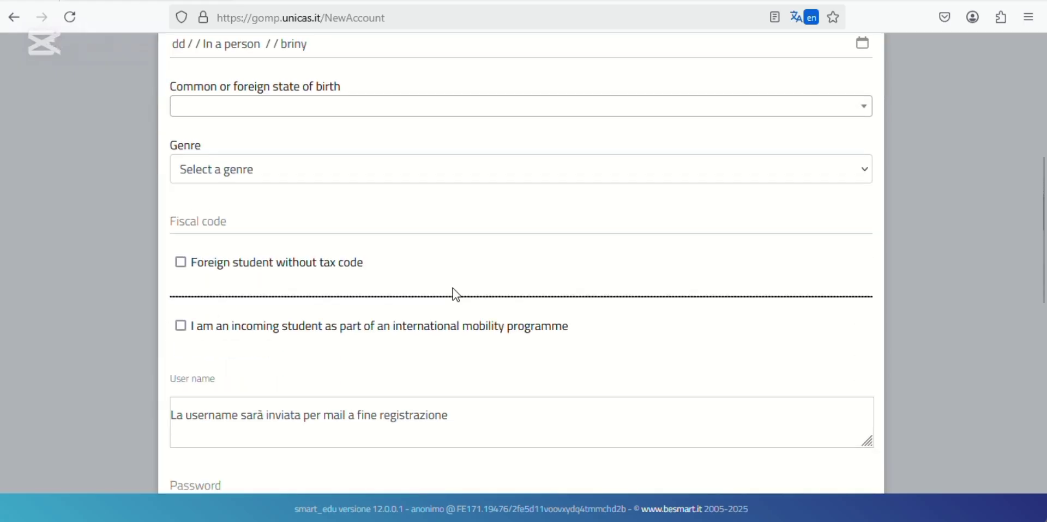
scroll(457, 295, down, 10)
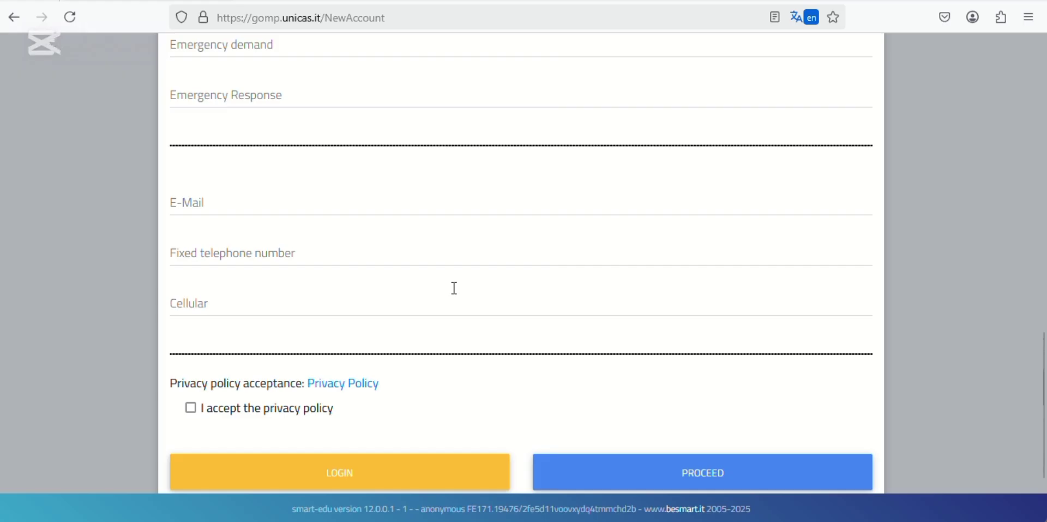
scroll(454, 288, down, 1)
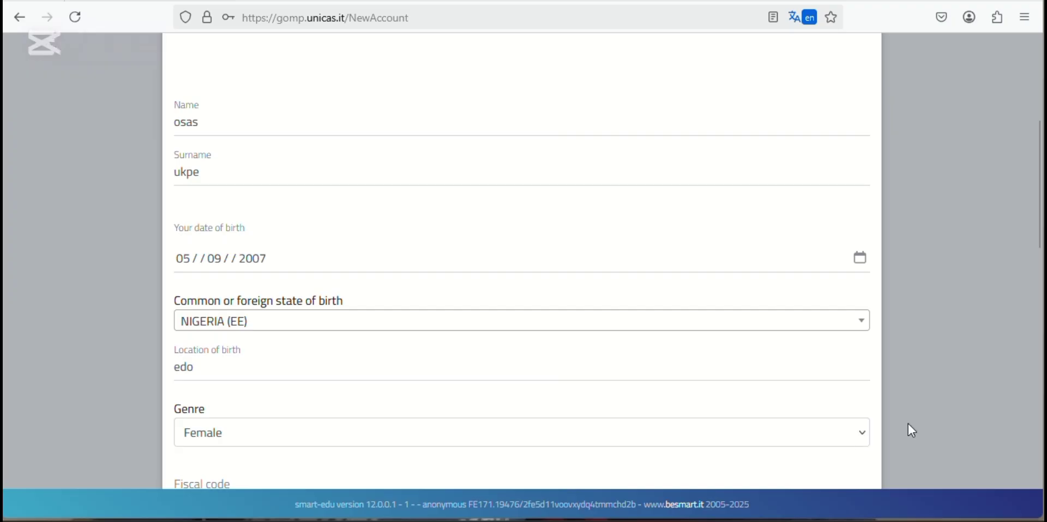
- Work down the form's tax-code, password, security question, e-mail, mobile and privacy fields
scroll(908, 425, down, 4)
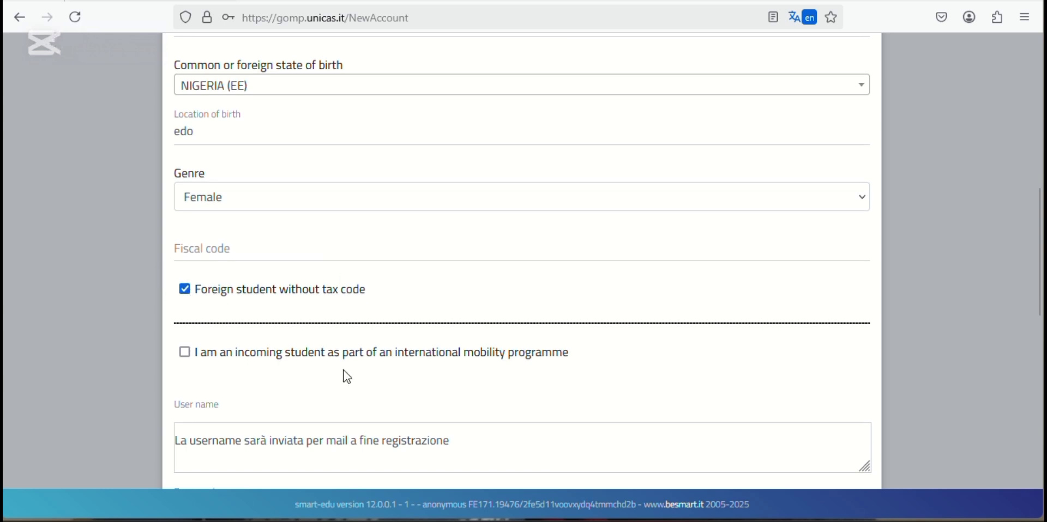
scroll(348, 377, down, 3)
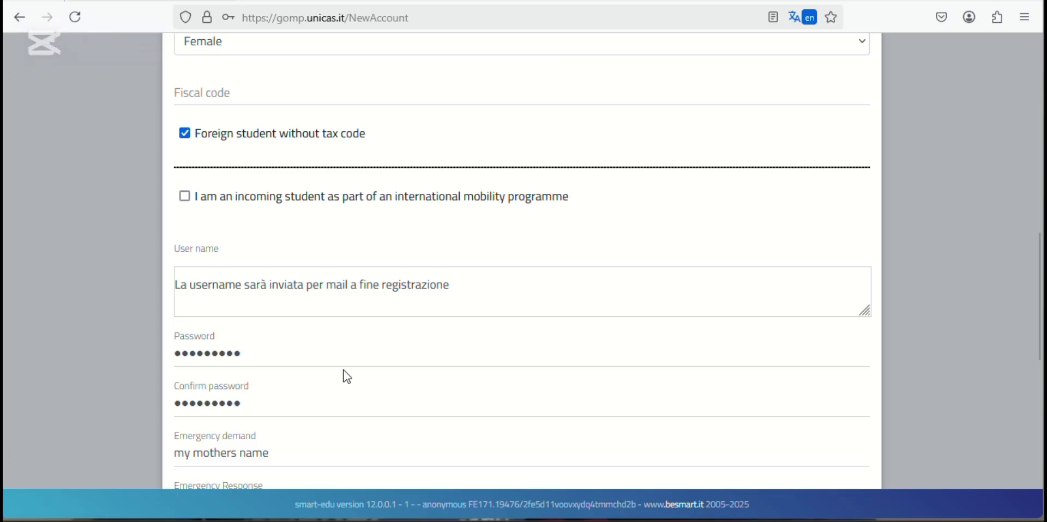
scroll(344, 371, down, 2)
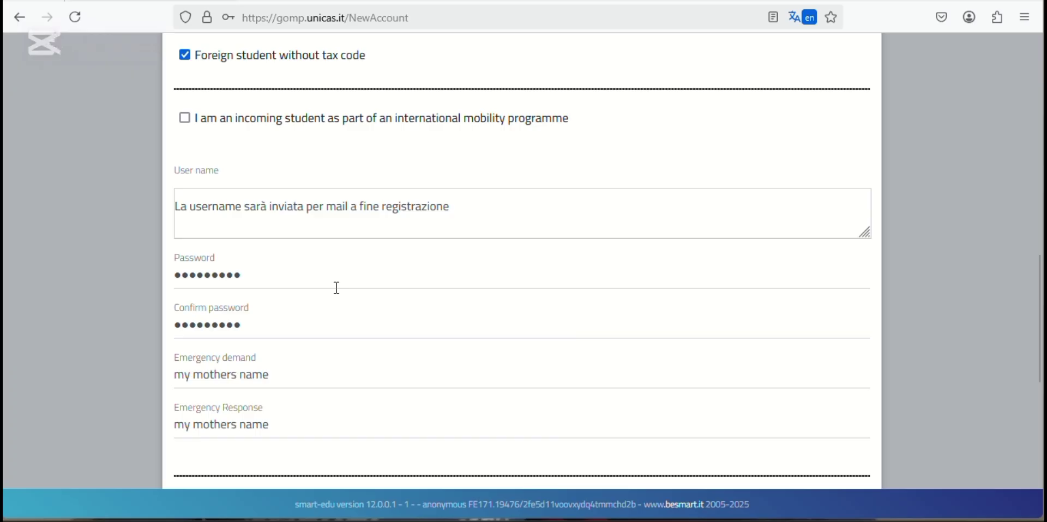
scroll(336, 288, down, 3)
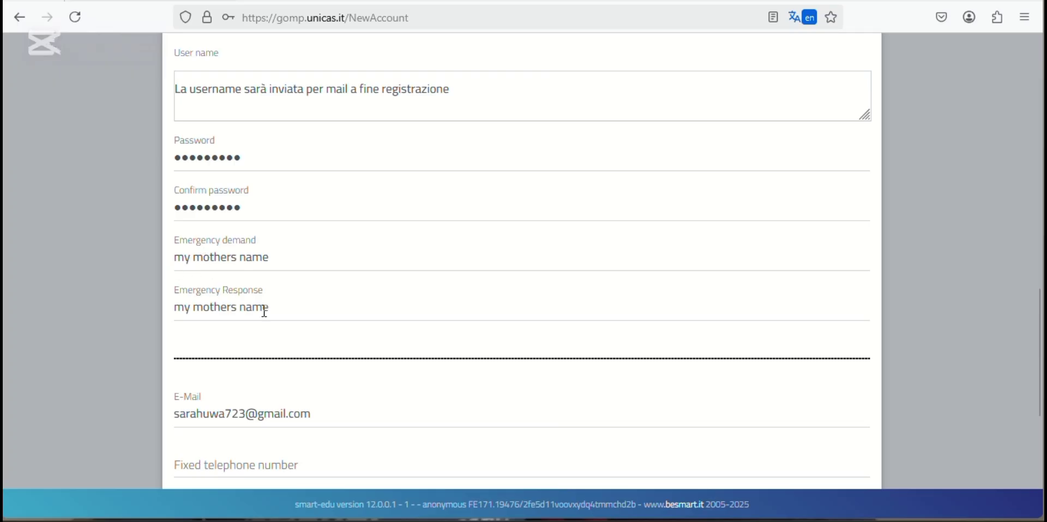
scroll(265, 315, down, 1)
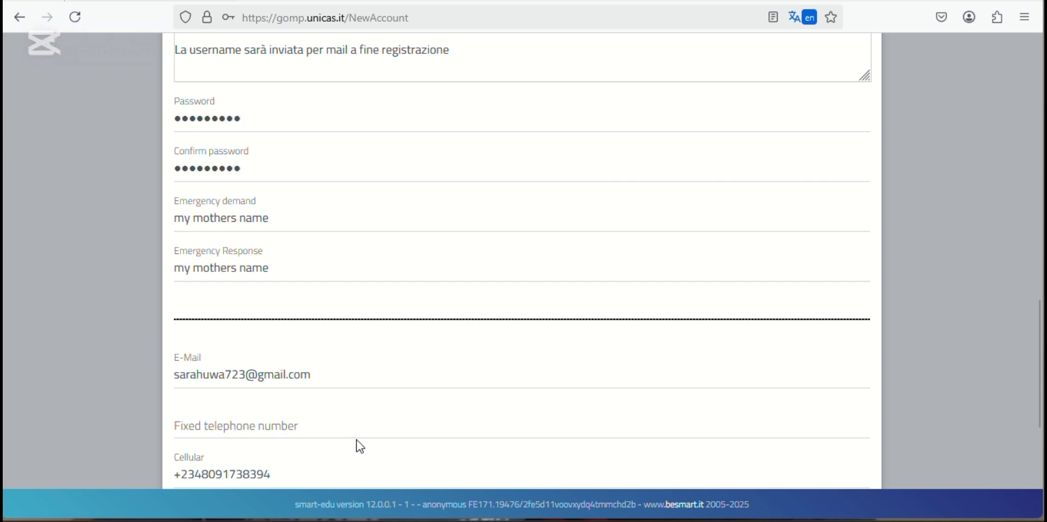
scroll(450, 415, down, 1)
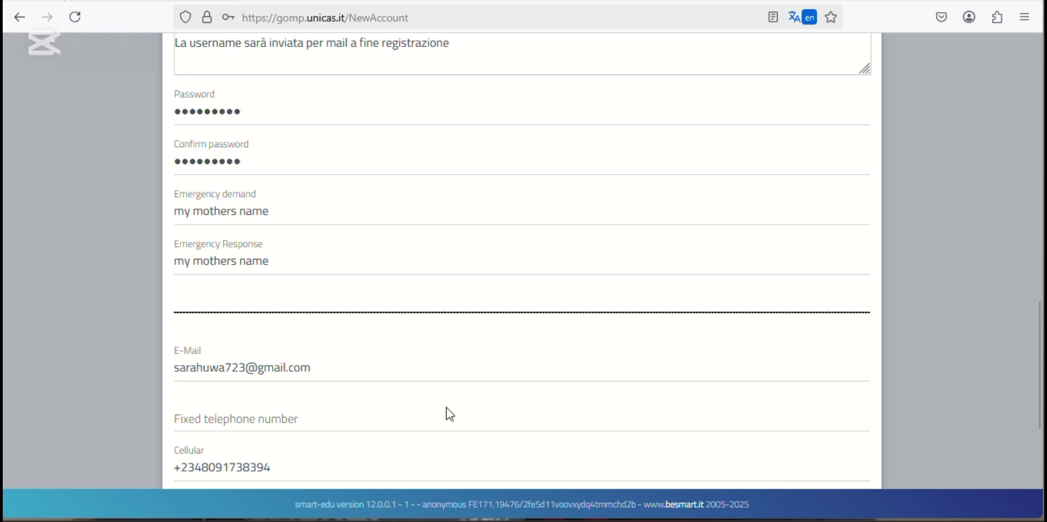
scroll(447, 409, down, 4)
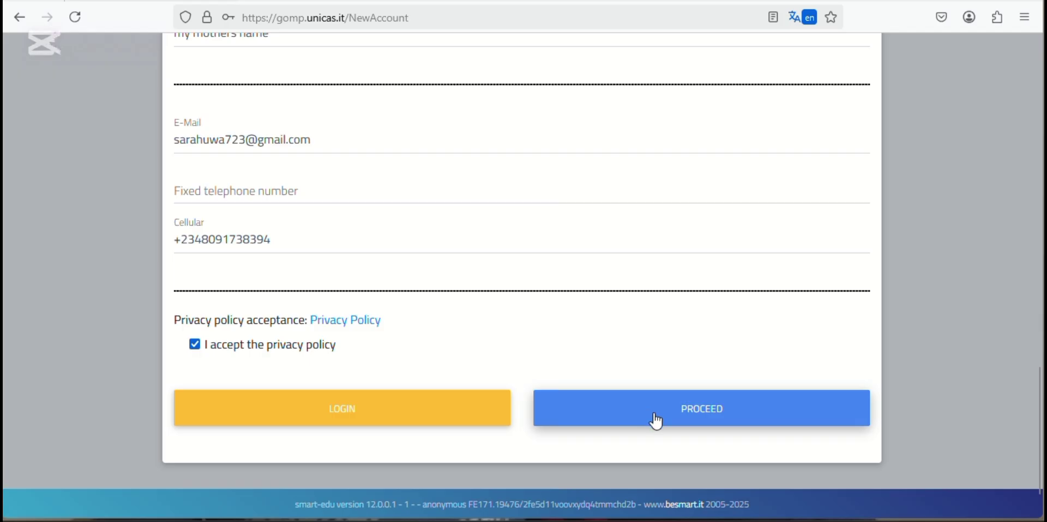
- Submit the registration with PROCEED, continue to LOGIN, and decline Firefox's password saving
click(657, 421)
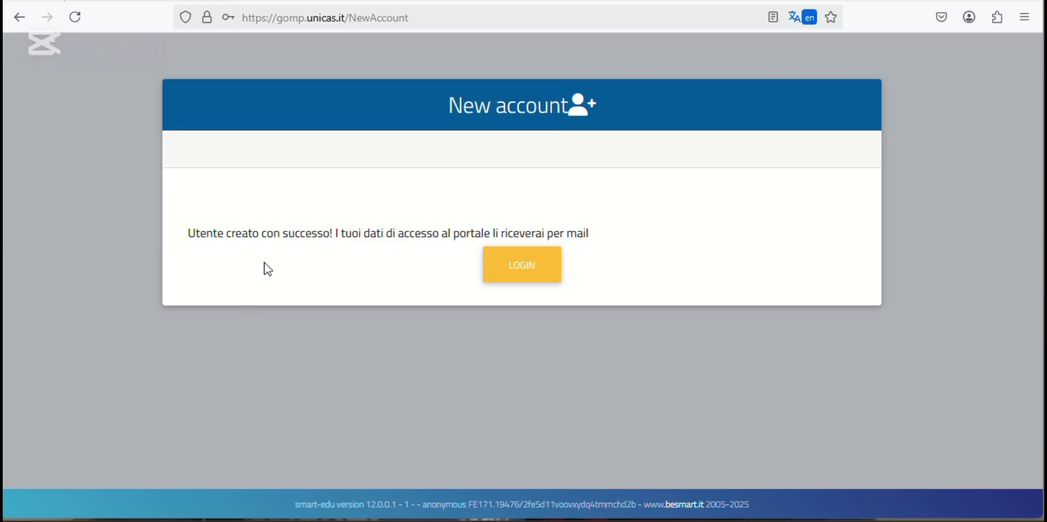
click(525, 272)
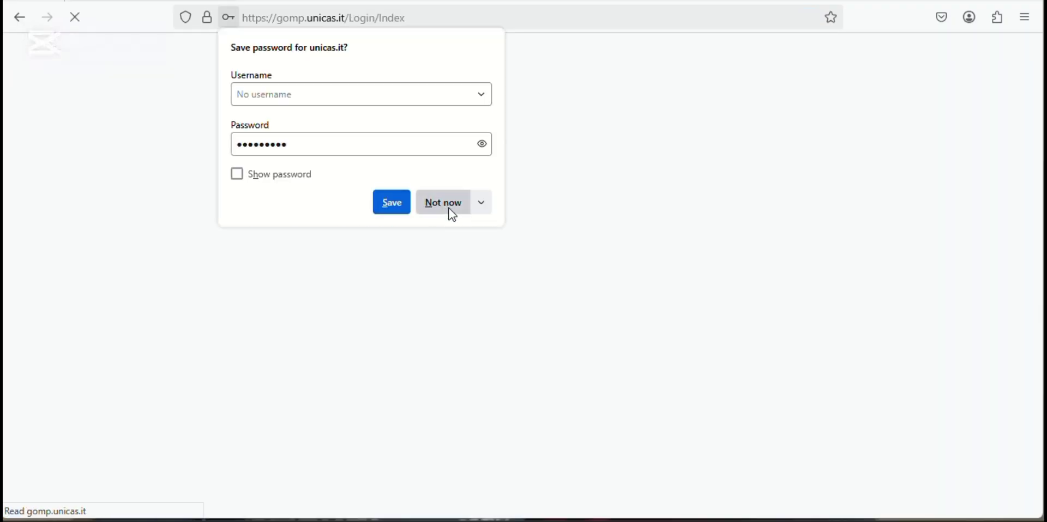
click(449, 209)
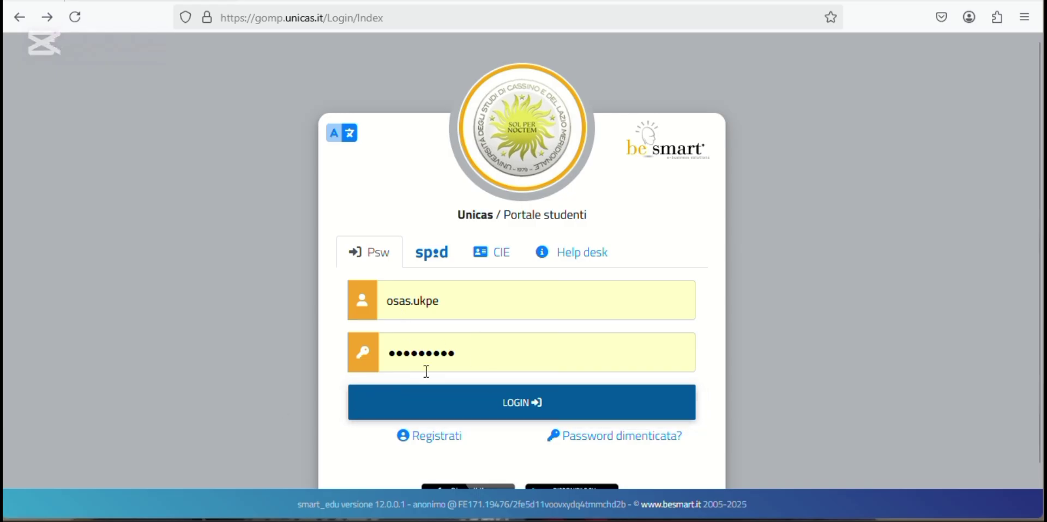
- Log in with the new account and go to the Home services page
click(476, 412)
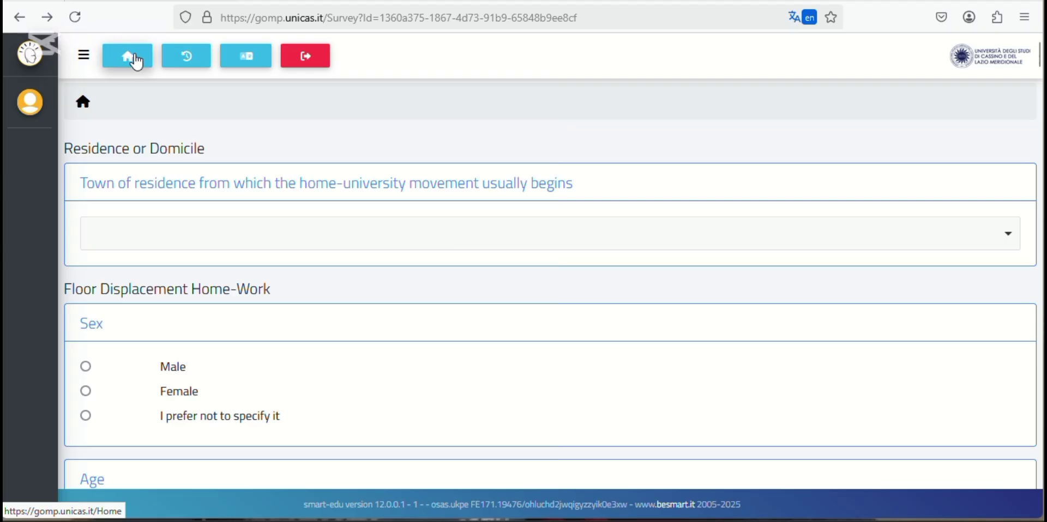
click(134, 57)
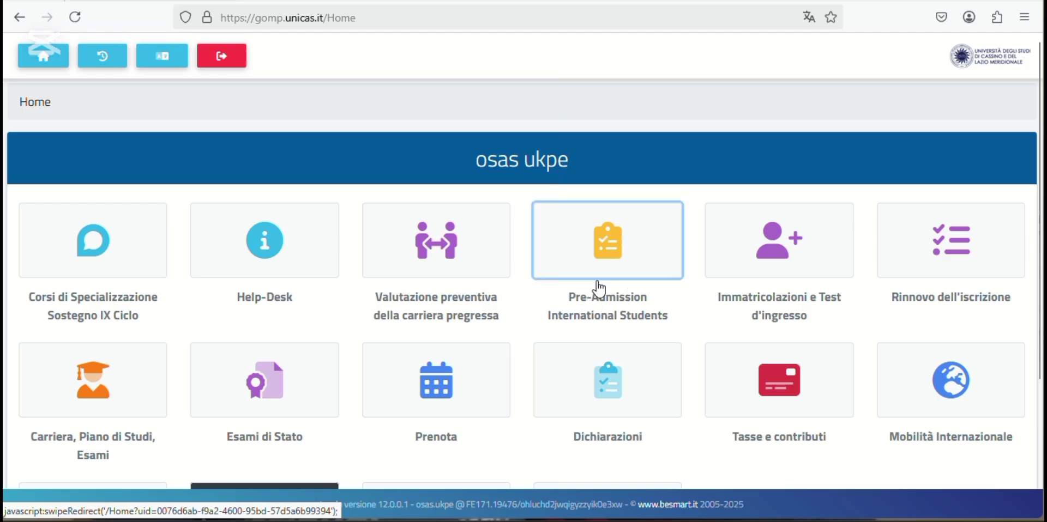
- Choose the Pre-Admission International Students tile on the GOMP Home page
click(622, 267)
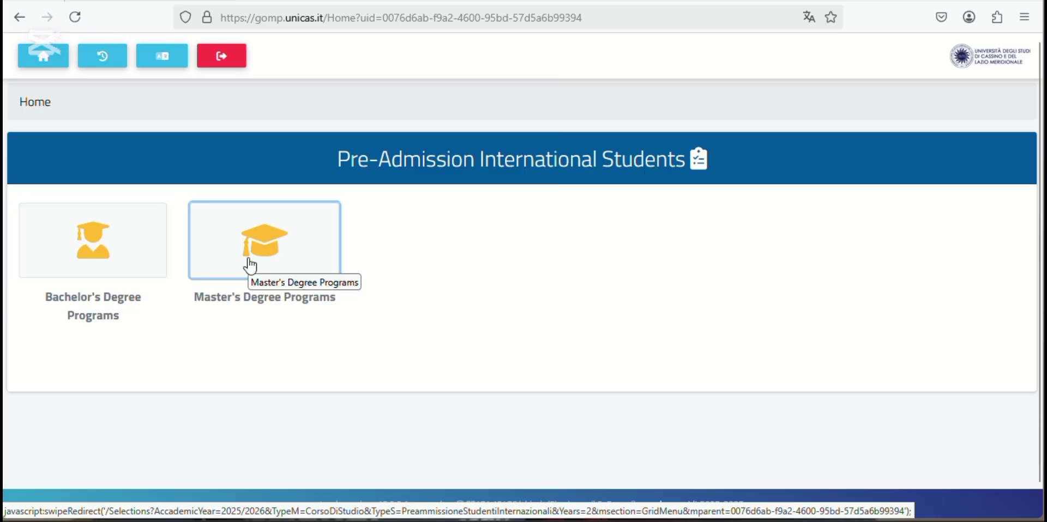
- Choose Bachelor's Degree Programs and save Nigeria as the citizenship country
click(127, 271)
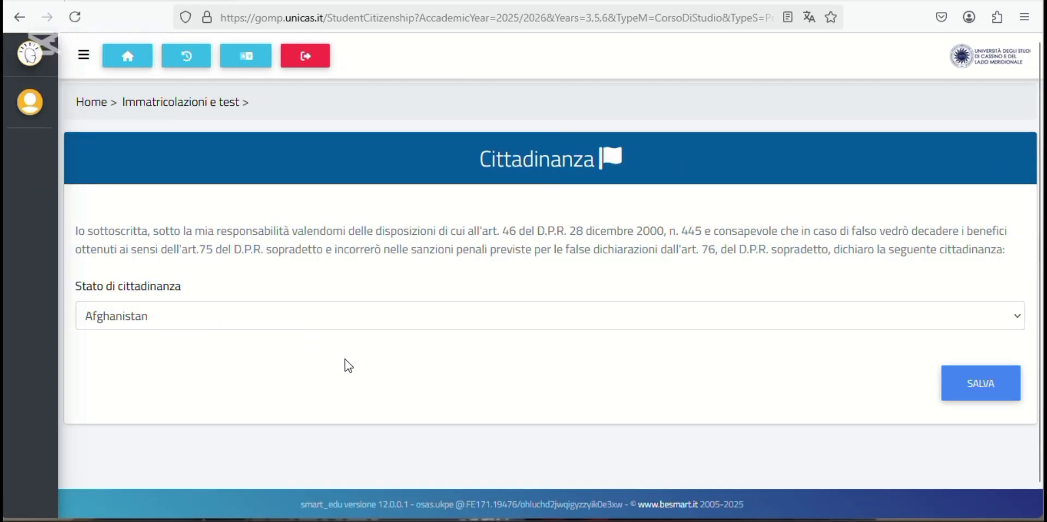
click(1006, 307)
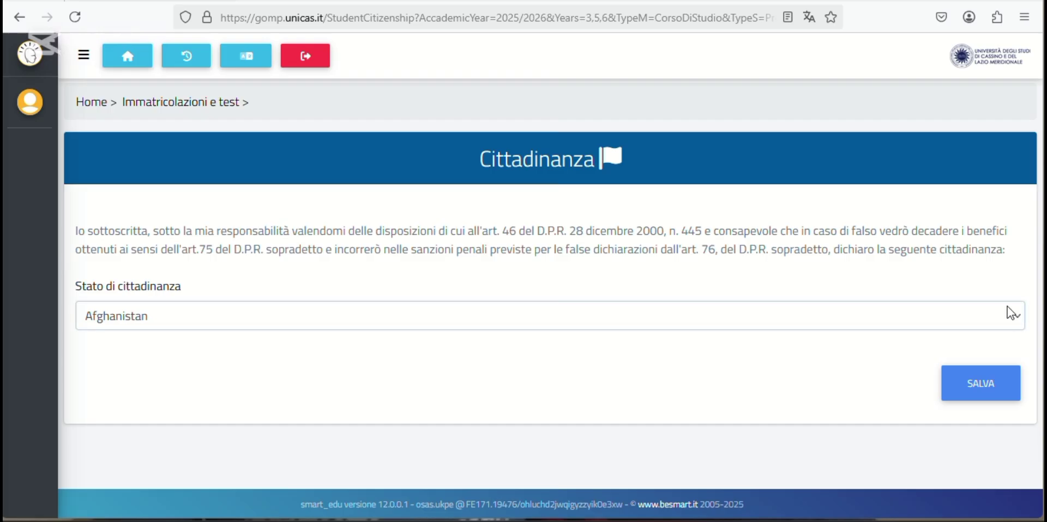
click(1006, 307)
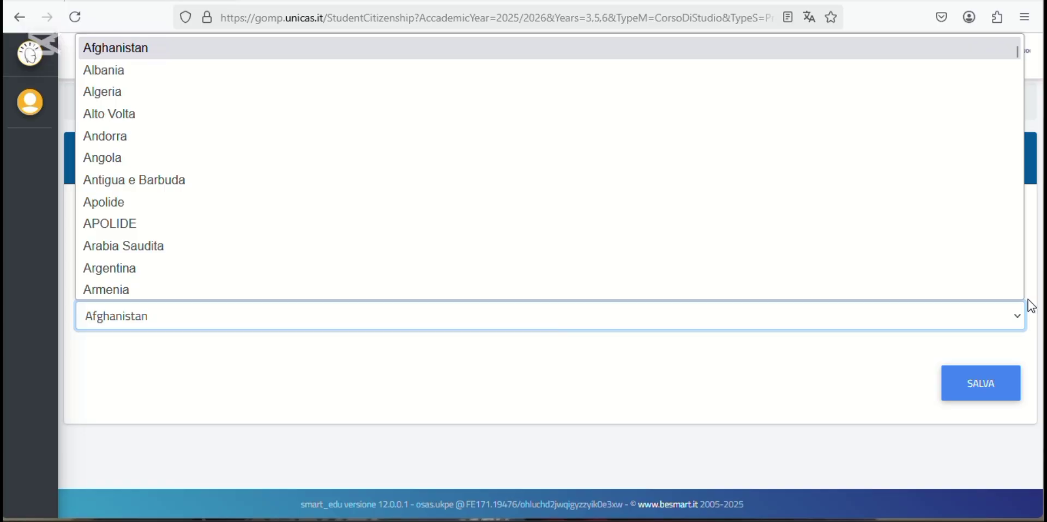
text(nigeria)
key(Return)
click(980, 388)
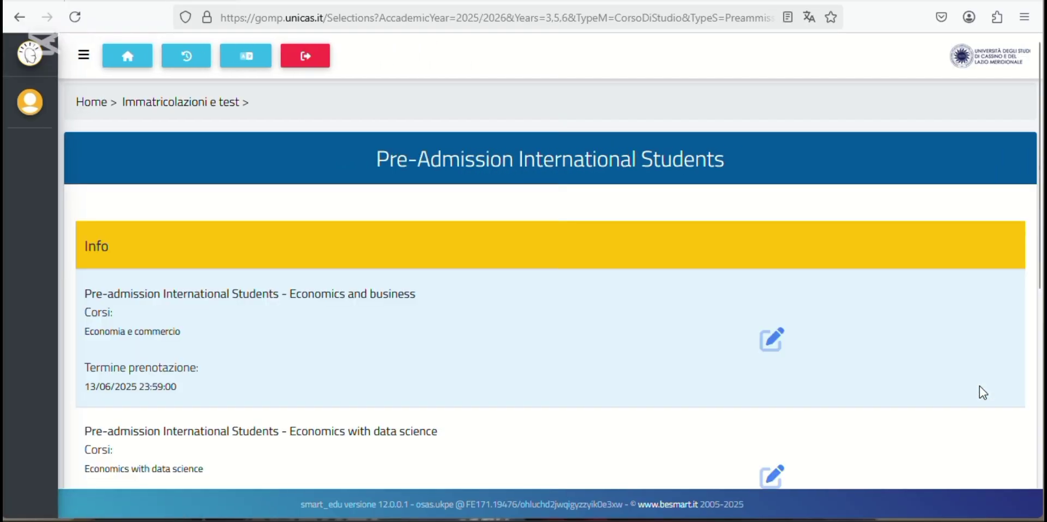
- Start the Economics and business pre-admission application from its edit icon
scroll(886, 391, down, 2)
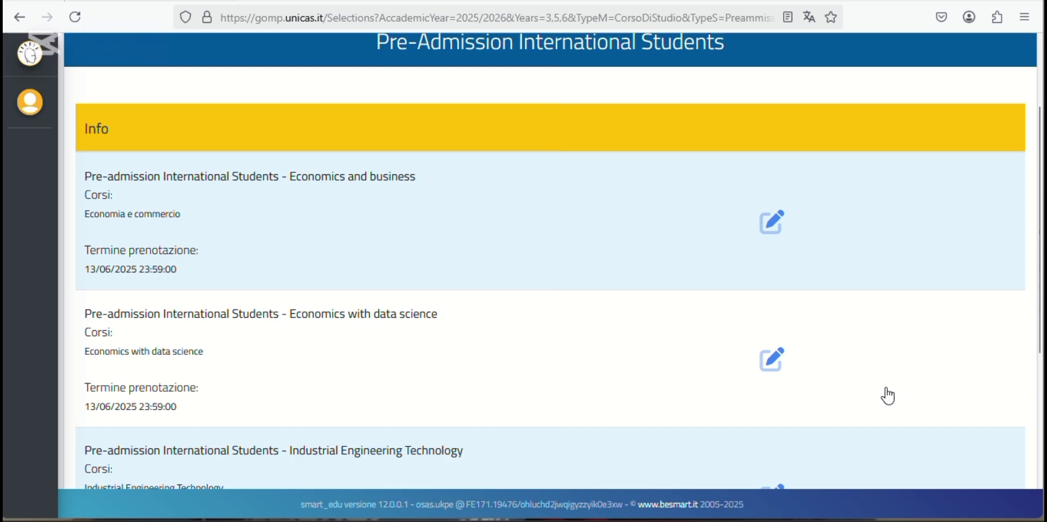
scroll(888, 396, down, 2)
scroll(888, 396, down, 1)
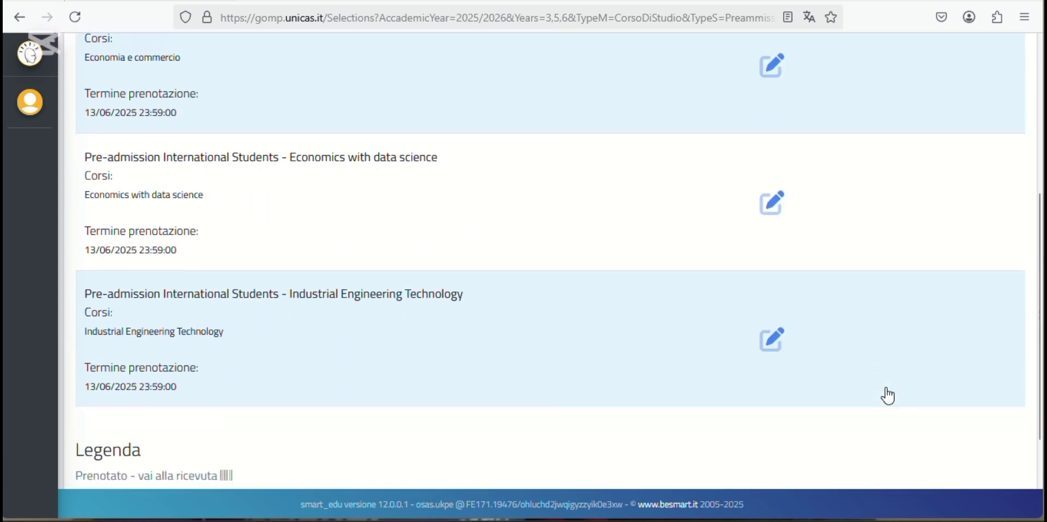
scroll(887, 395, up, 3)
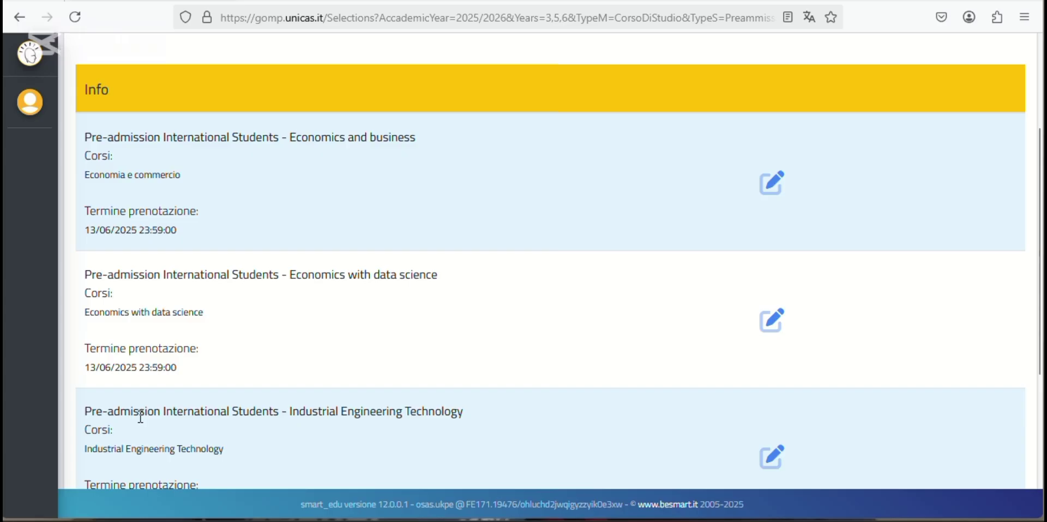
scroll(140, 418, down, 3)
scroll(140, 418, up, 4)
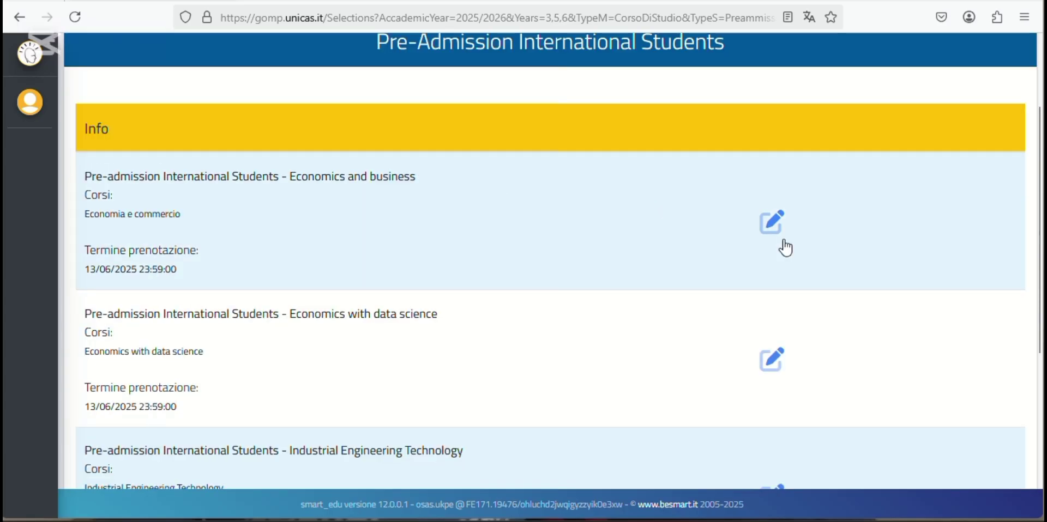
click(773, 217)
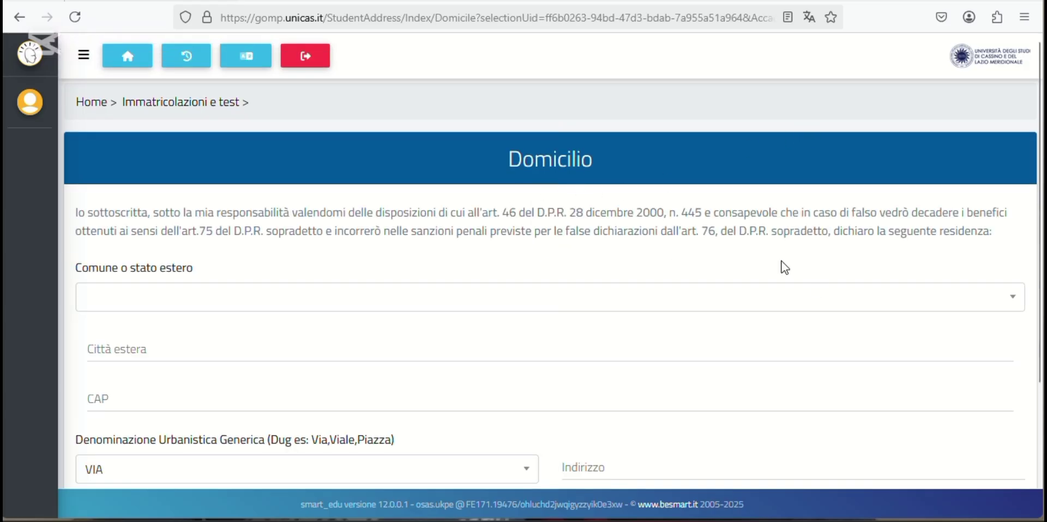
- Set the domicile country to NIGERIA (EE) and fill in the foreign city and postal code
click(1012, 304)
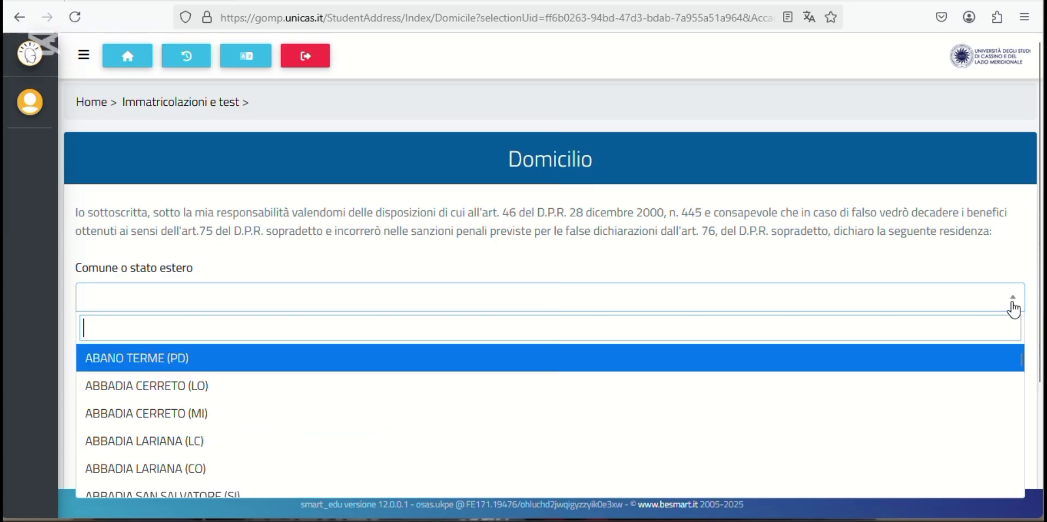
text(niger)
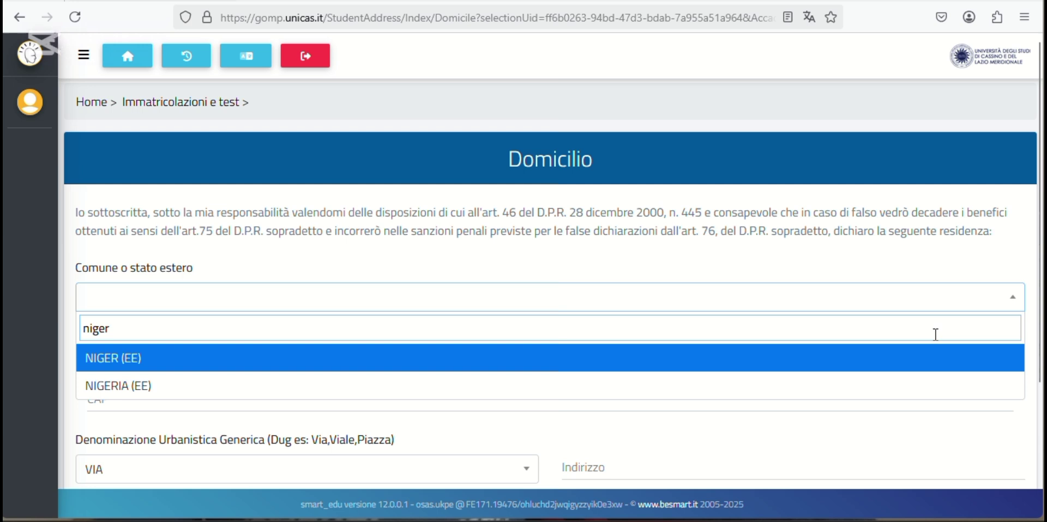
click(845, 389)
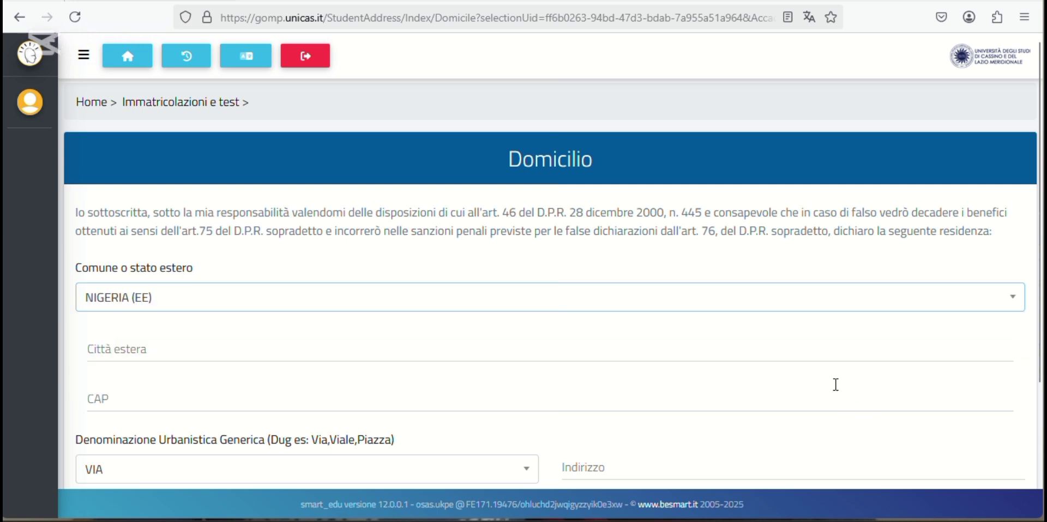
click(699, 349)
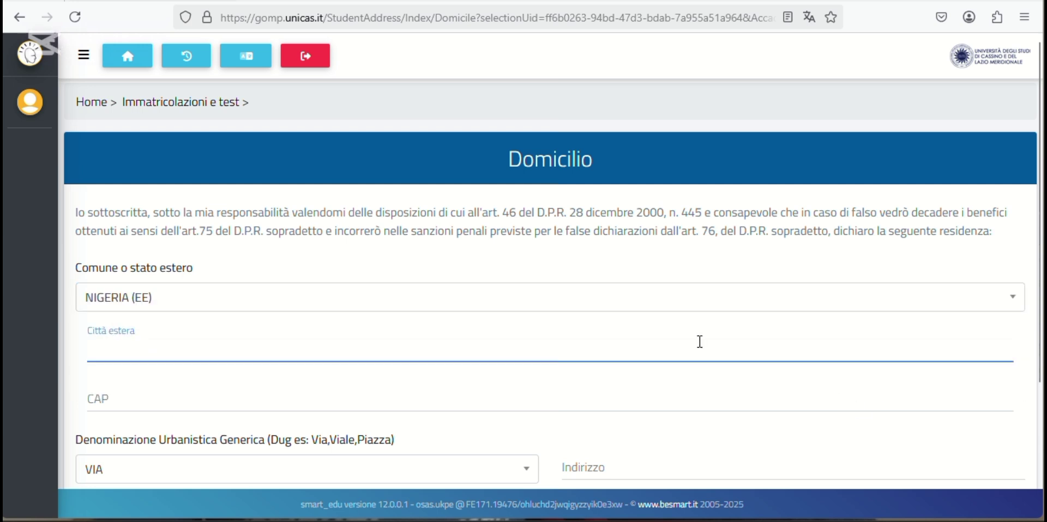
text(edo)
click(580, 403)
text(30)
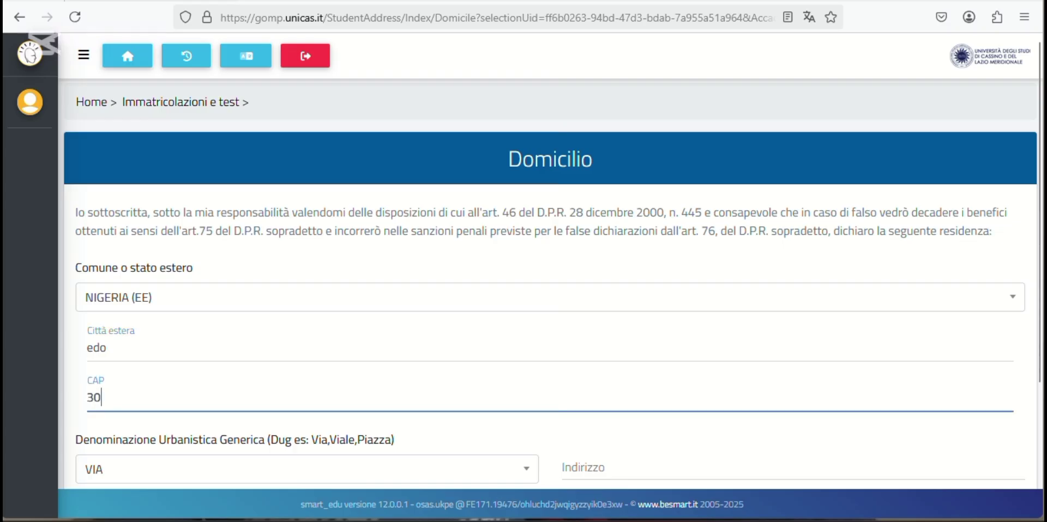
text(100)
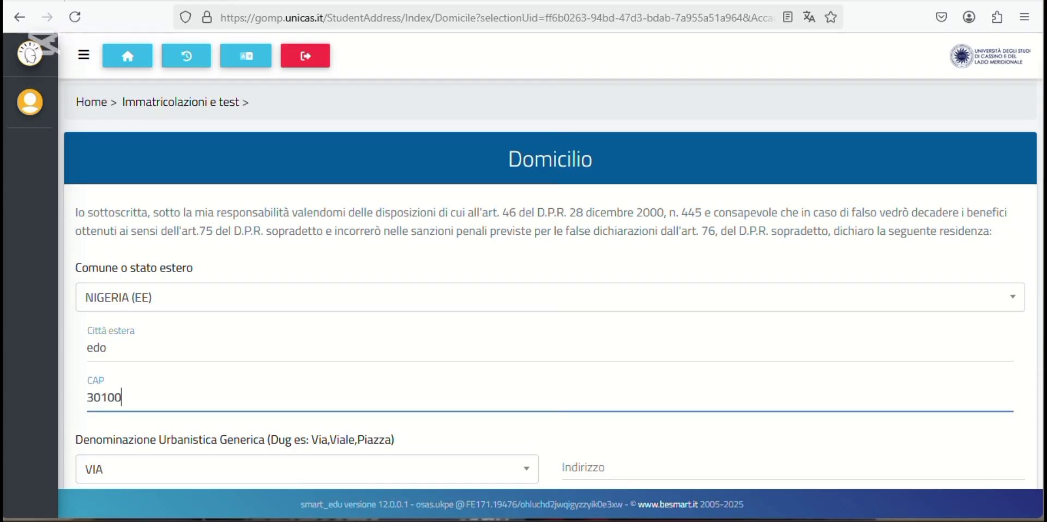
text(1)
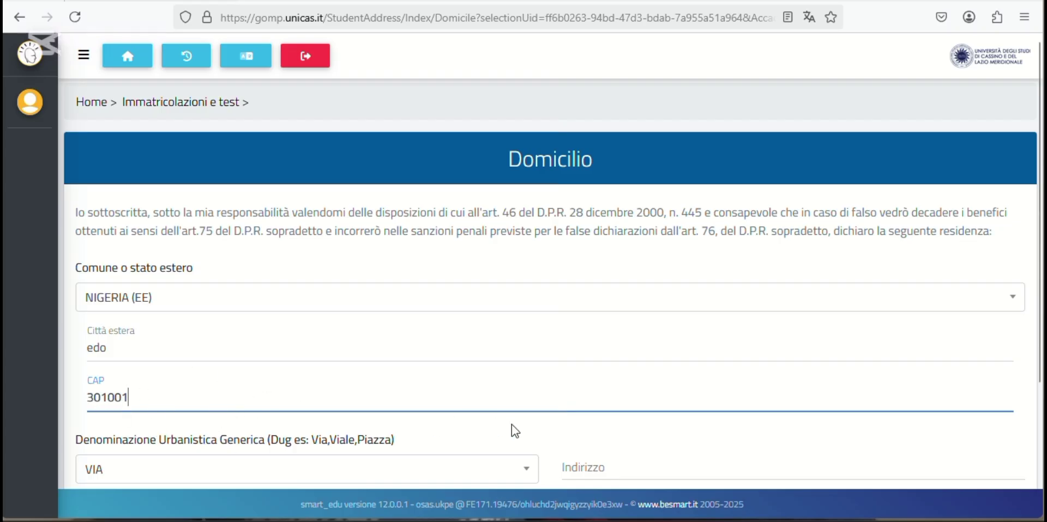
click(608, 435)
- Keep street type VIA, paste the street address, add the house number, and save the domicile
scroll(608, 435, down, 2)
click(204, 390)
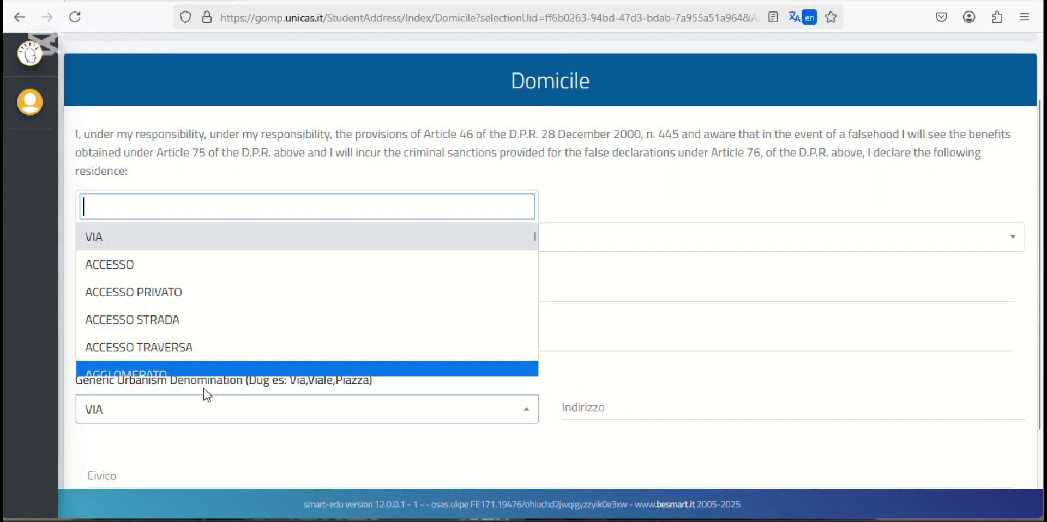
click(365, 450)
click(629, 412)
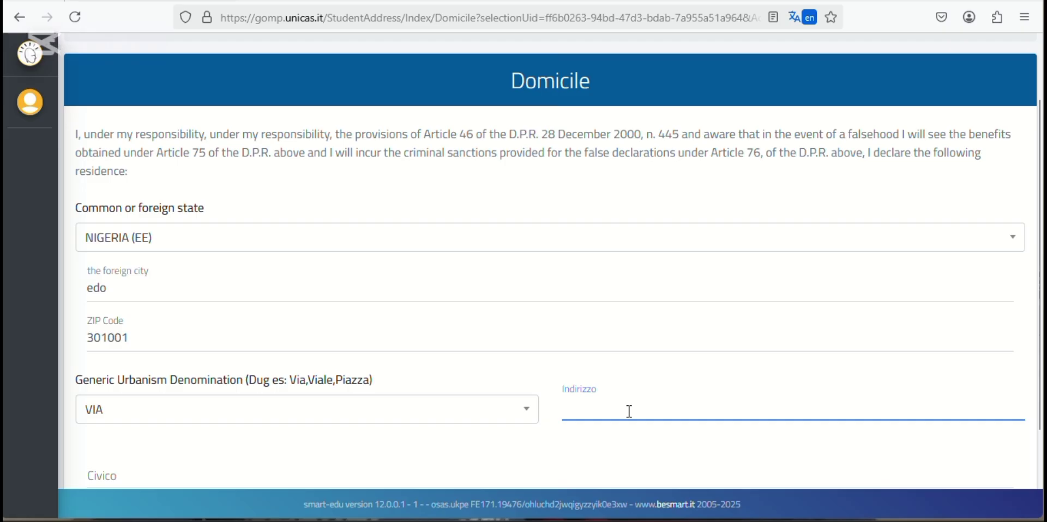
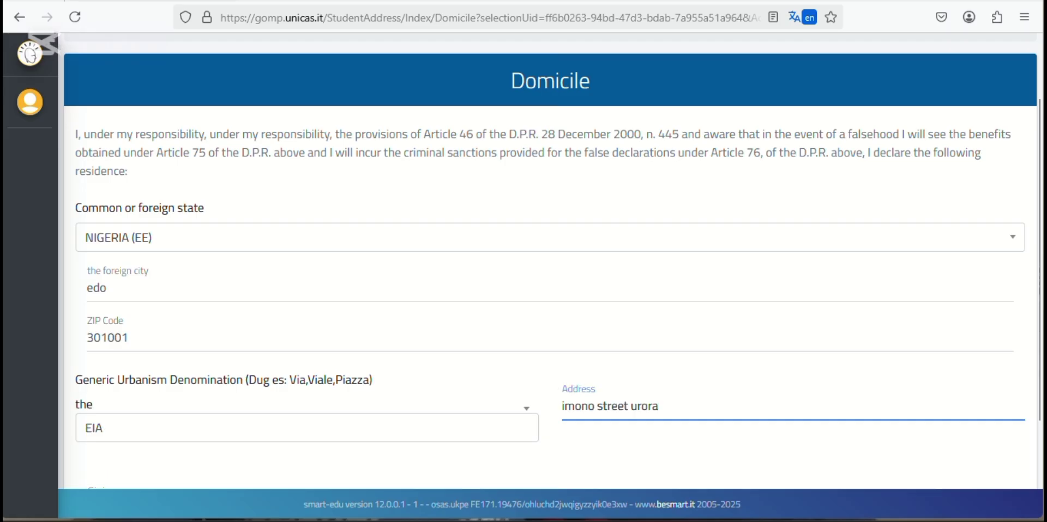
click(680, 447)
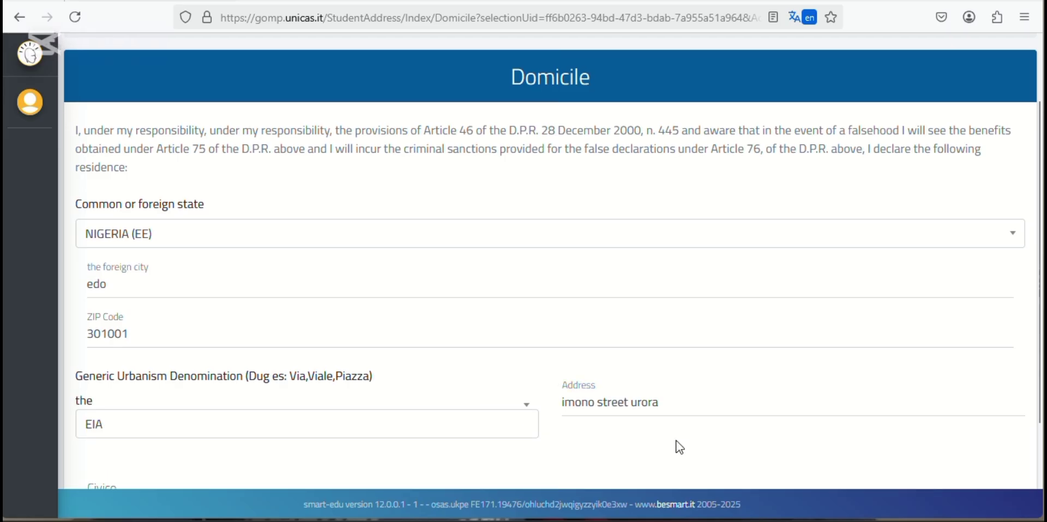
scroll(665, 439, down, 2)
click(248, 370)
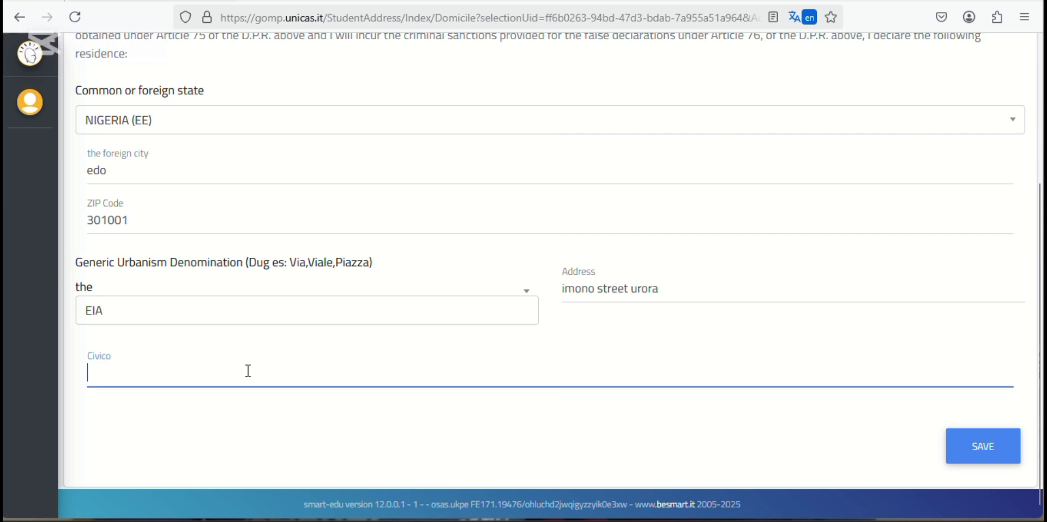
click(983, 445)
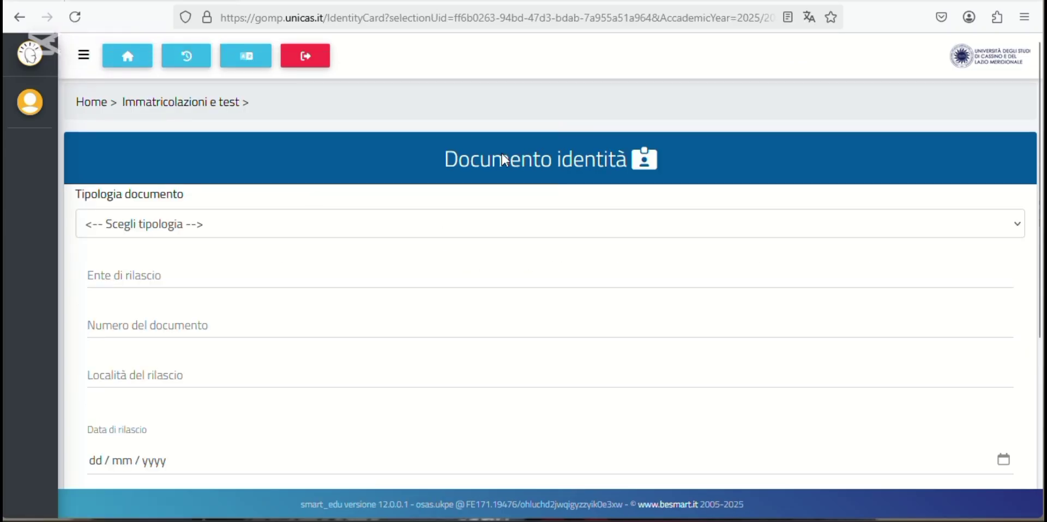
- Translate the page into English and choose Passport as the identity document type
click(809, 16)
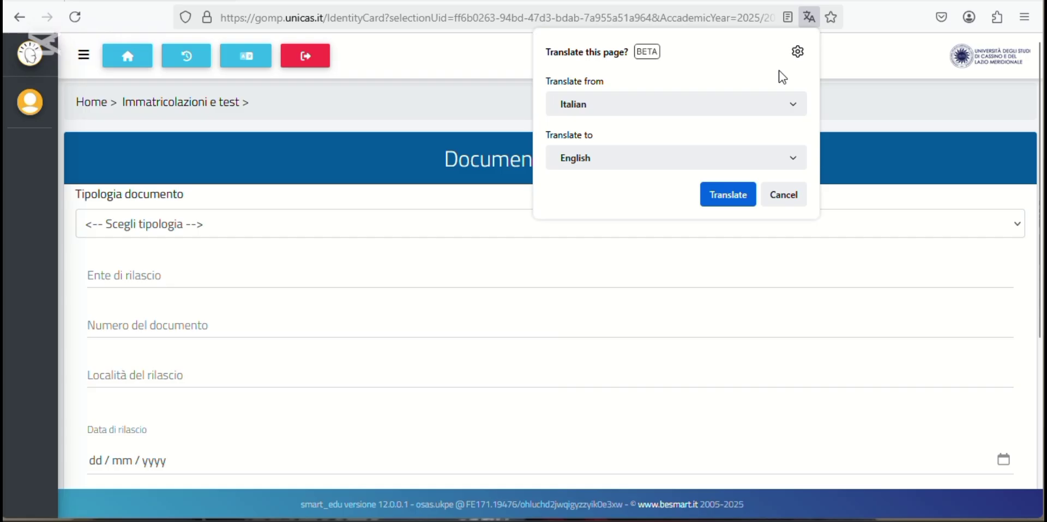
click(725, 199)
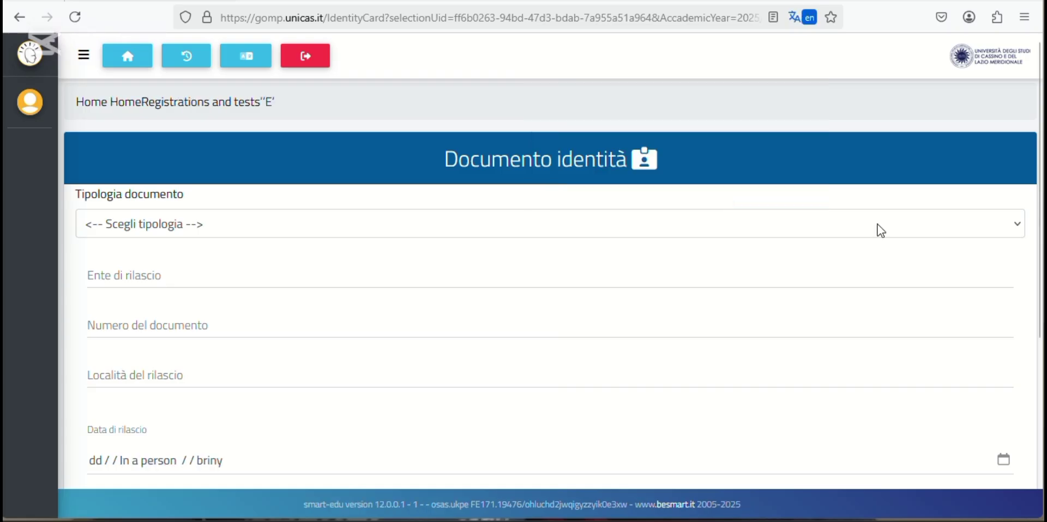
click(1017, 225)
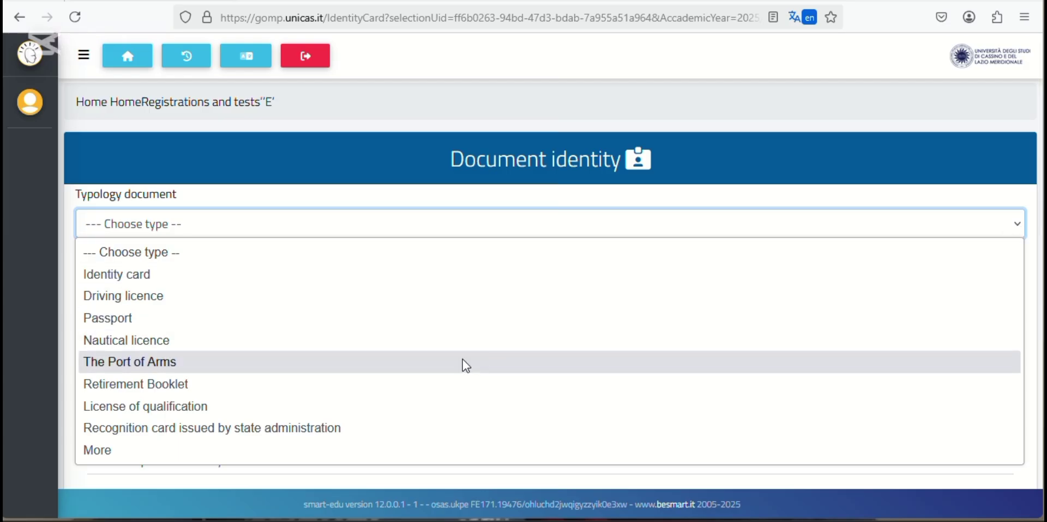
click(428, 316)
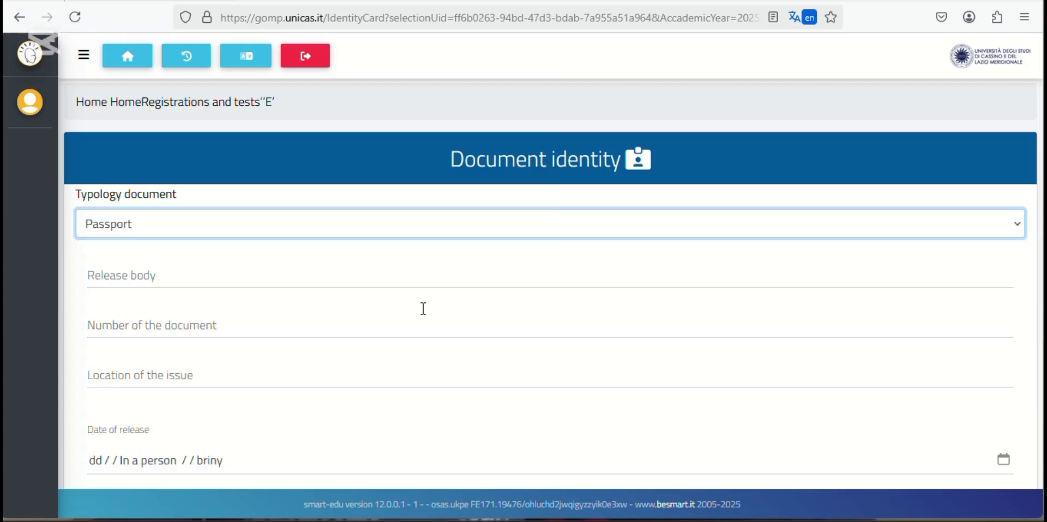
- Enter issuing body 'imigration', passport number, place of issue and expiry 15/07/2027, then submit
click(344, 273)
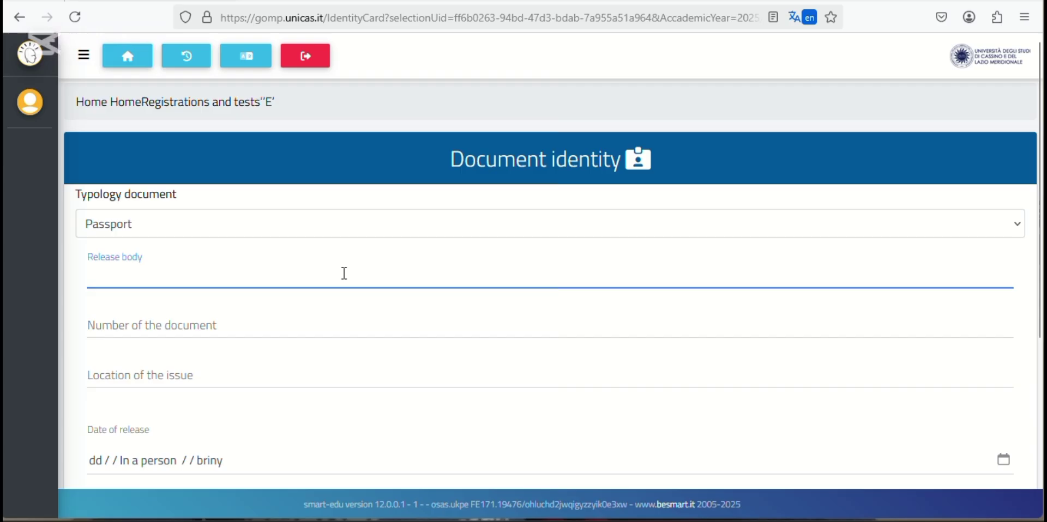
text(imigration)
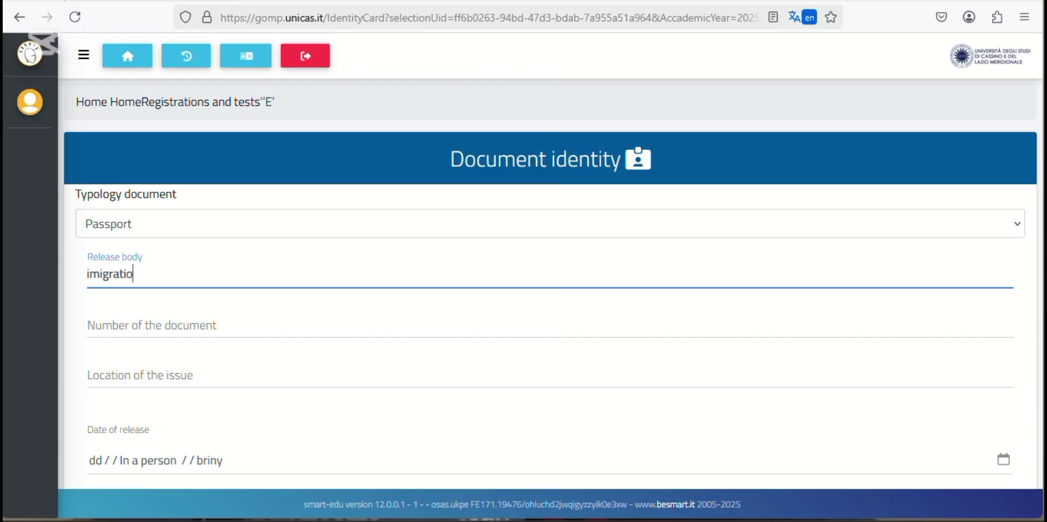
click(235, 322)
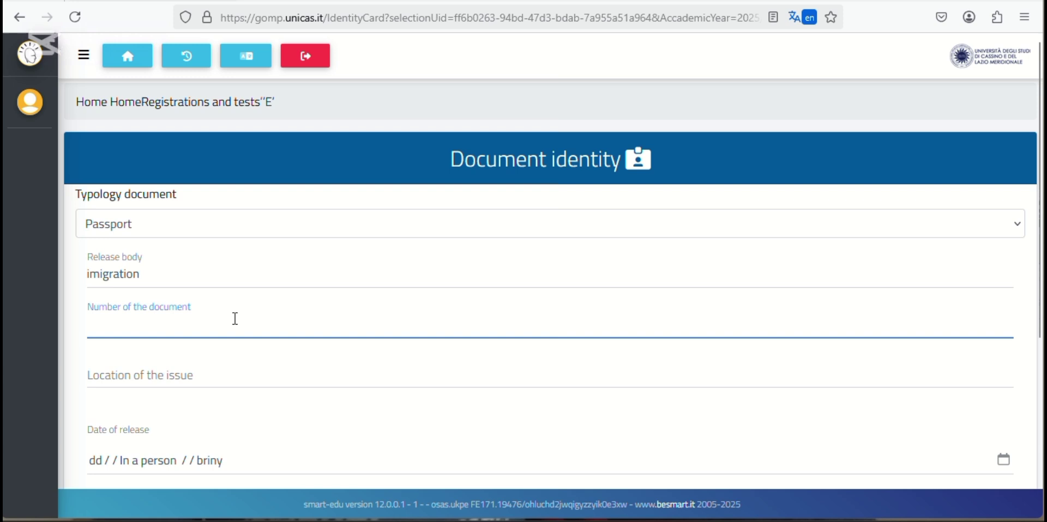
click(196, 374)
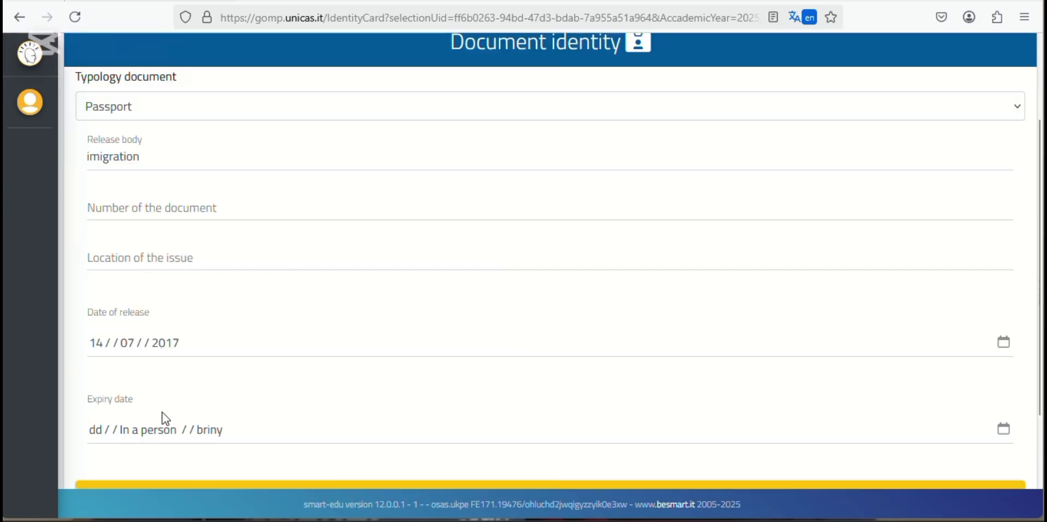
click(176, 428)
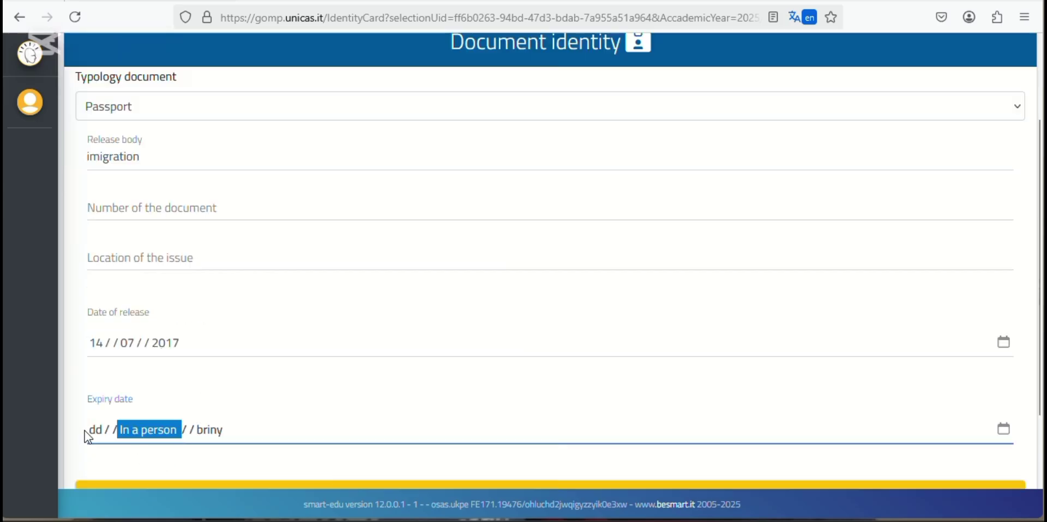
click(100, 429)
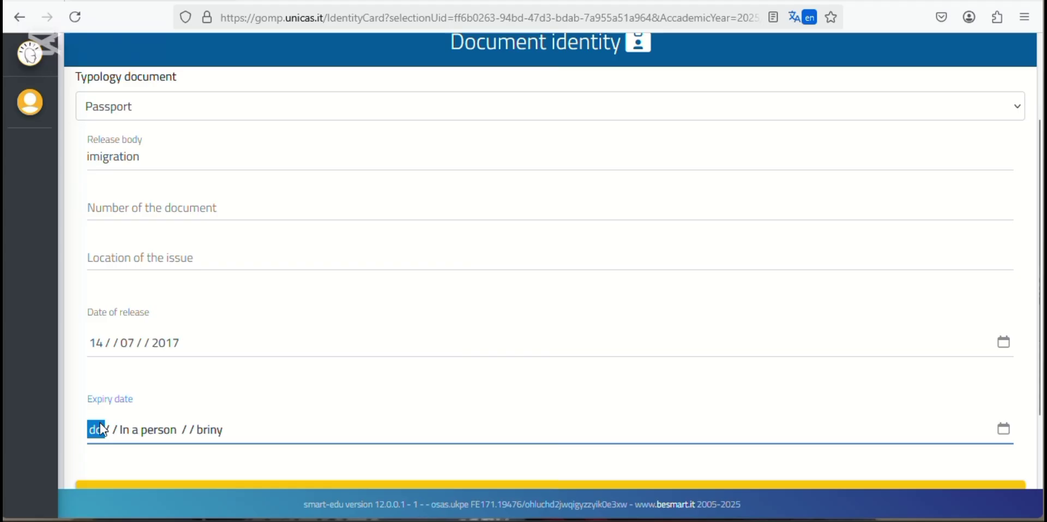
text(15072027)
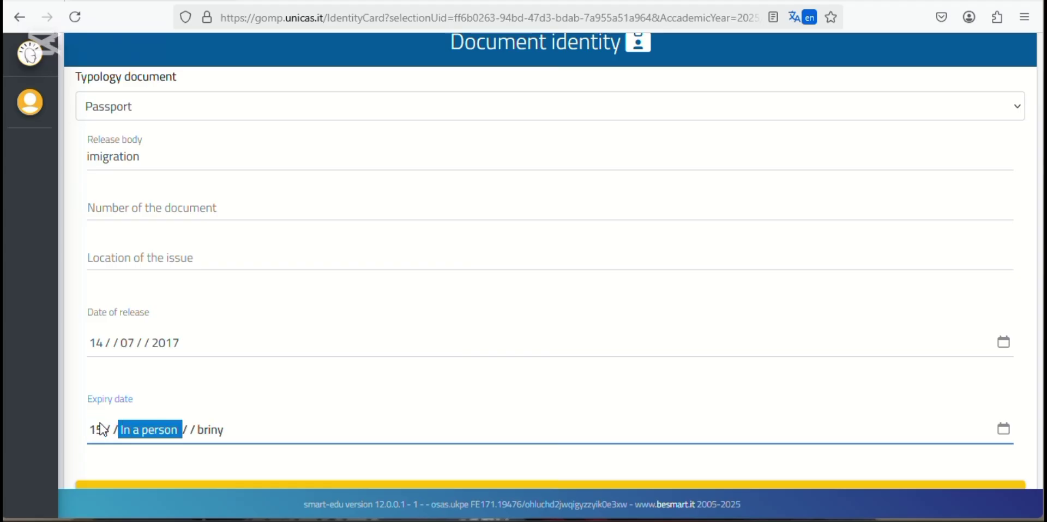
scroll(222, 461, down, 2)
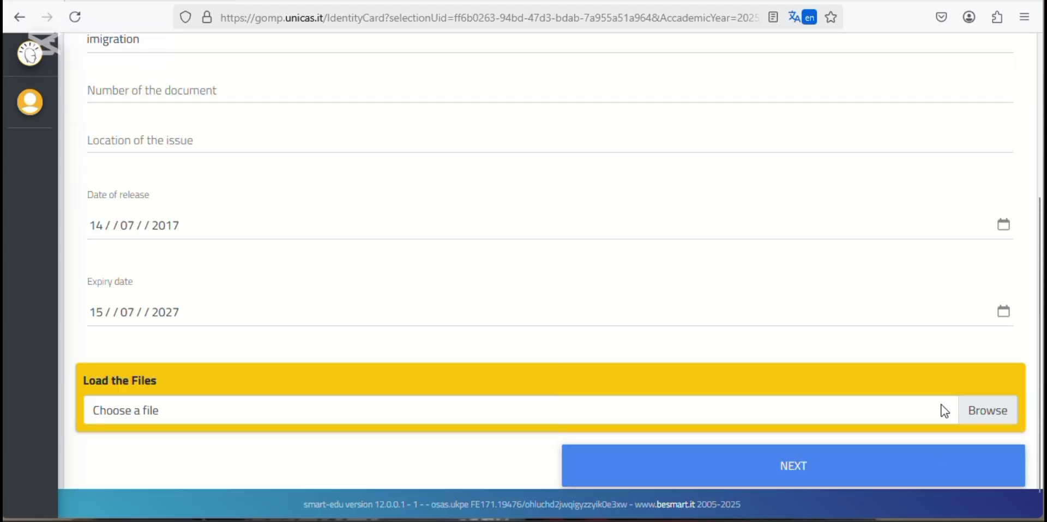
scroll(943, 411, up, 2)
scroll(944, 411, up, 3)
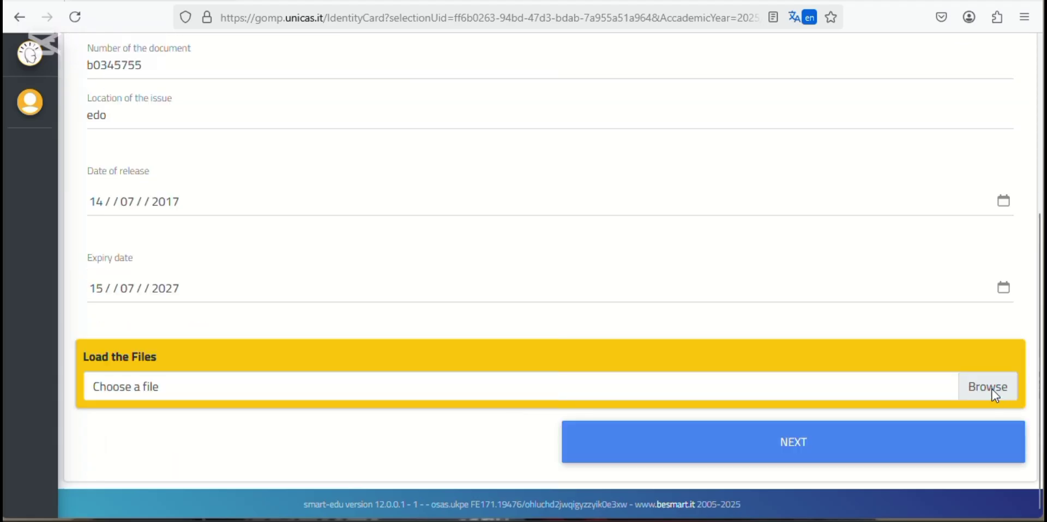
click(810, 454)
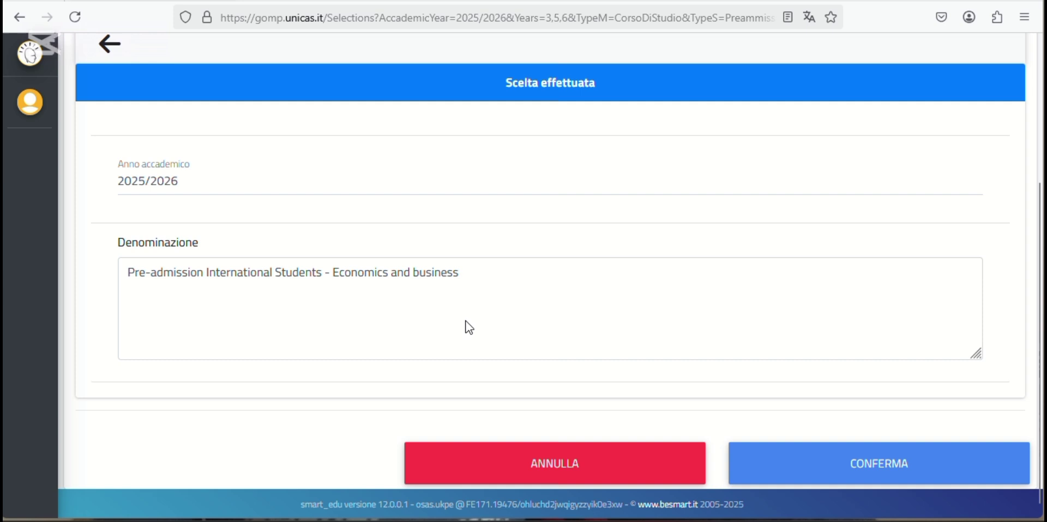
- Confirm the Pre-admission International Students - Economics and business choice on the Scelta effettuata page
click(874, 453)
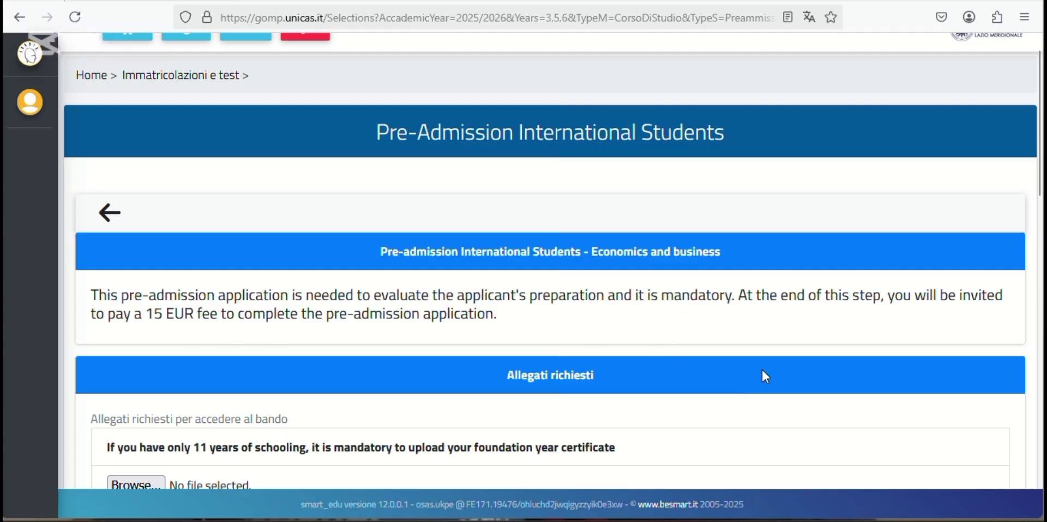
- Scroll past the required attachments and access-title section to the 15 € Preadmission fee due 13/06/2025
scroll(762, 371, down, 3)
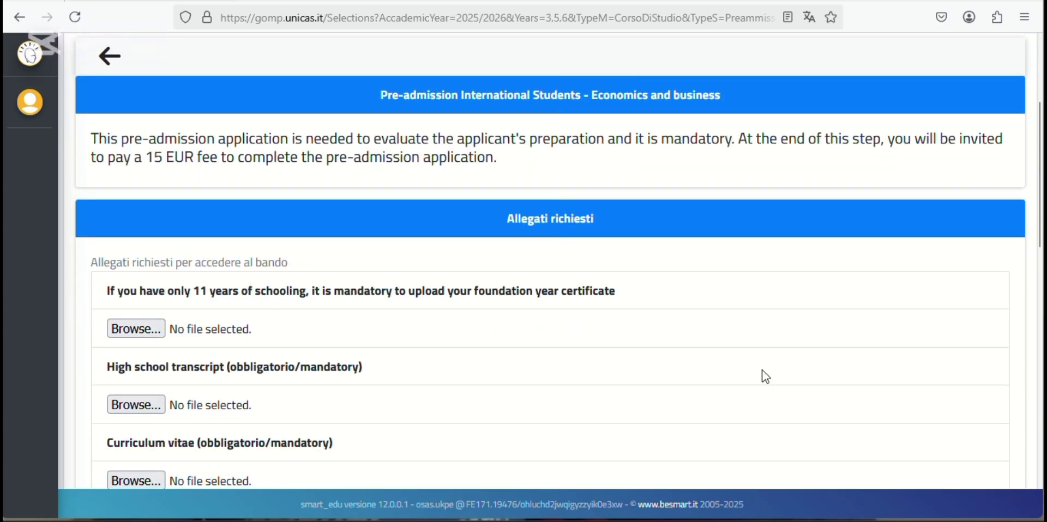
scroll(766, 376, down, 1)
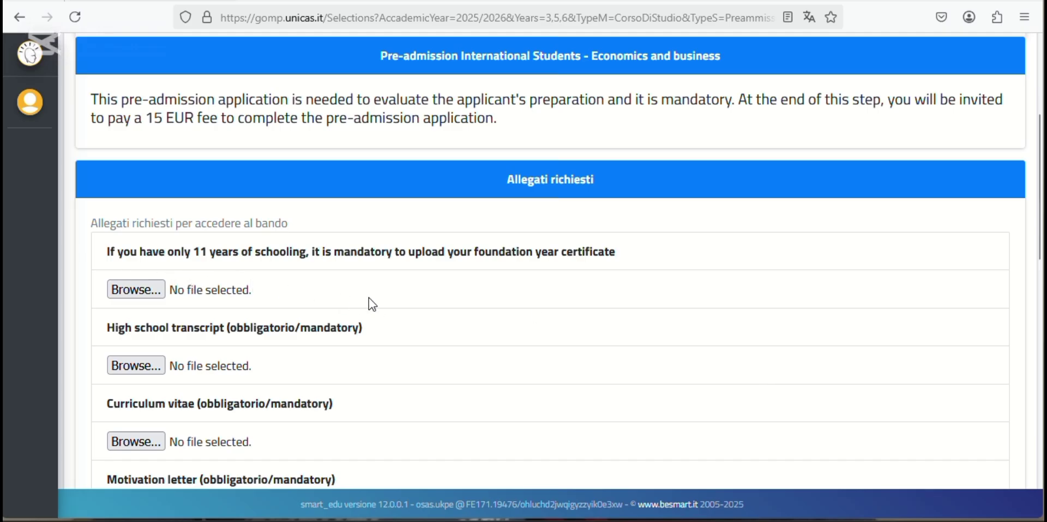
scroll(256, 292, down, 1)
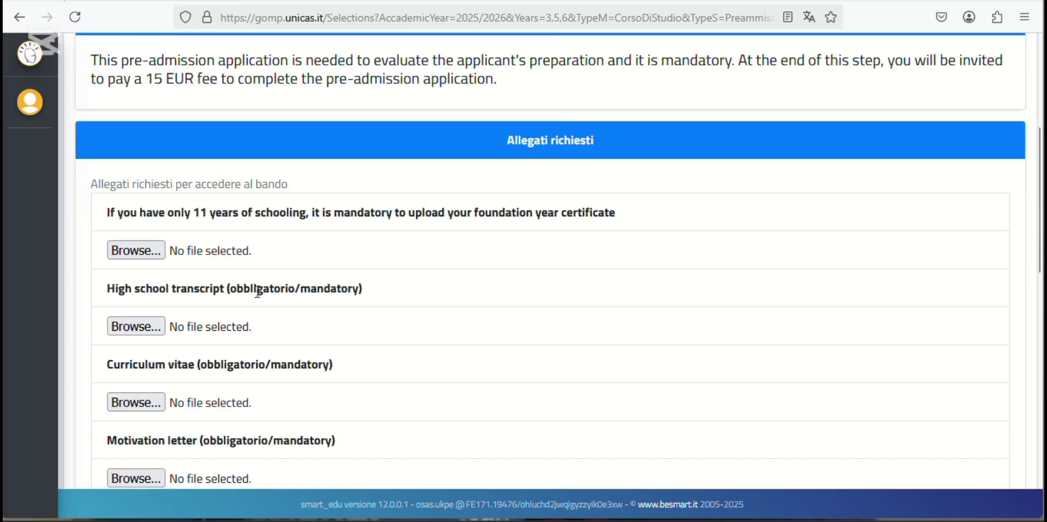
scroll(257, 293, down, 1)
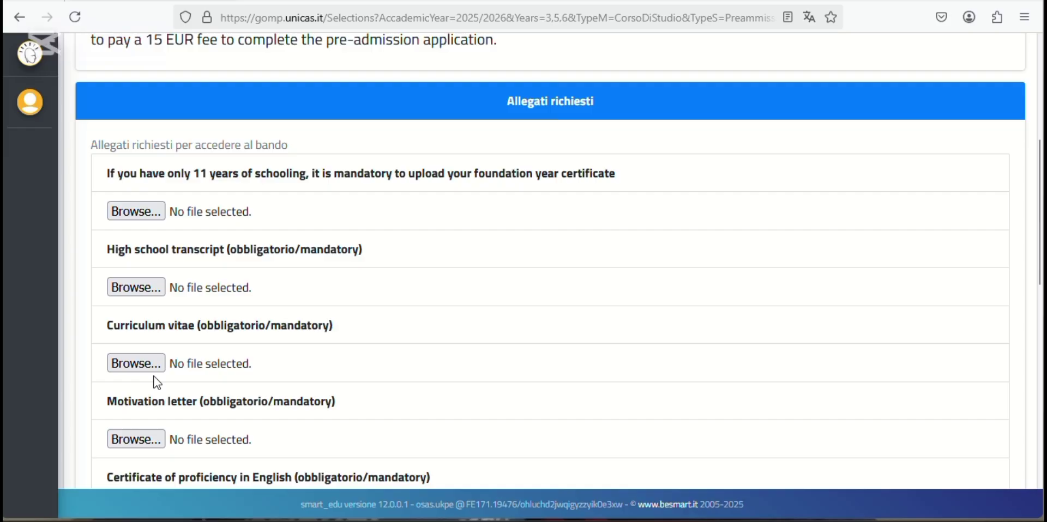
scroll(157, 383, down, 3)
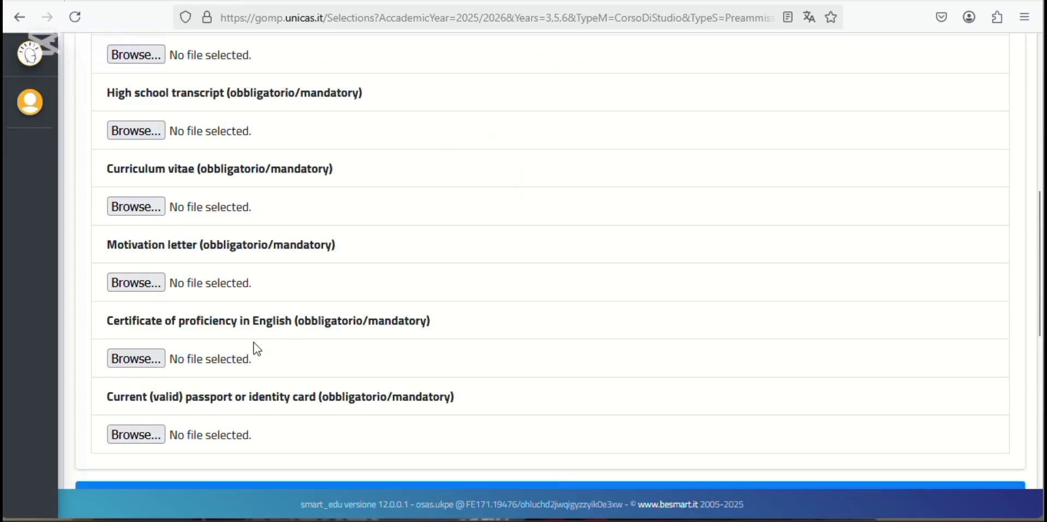
scroll(240, 335, down, 2)
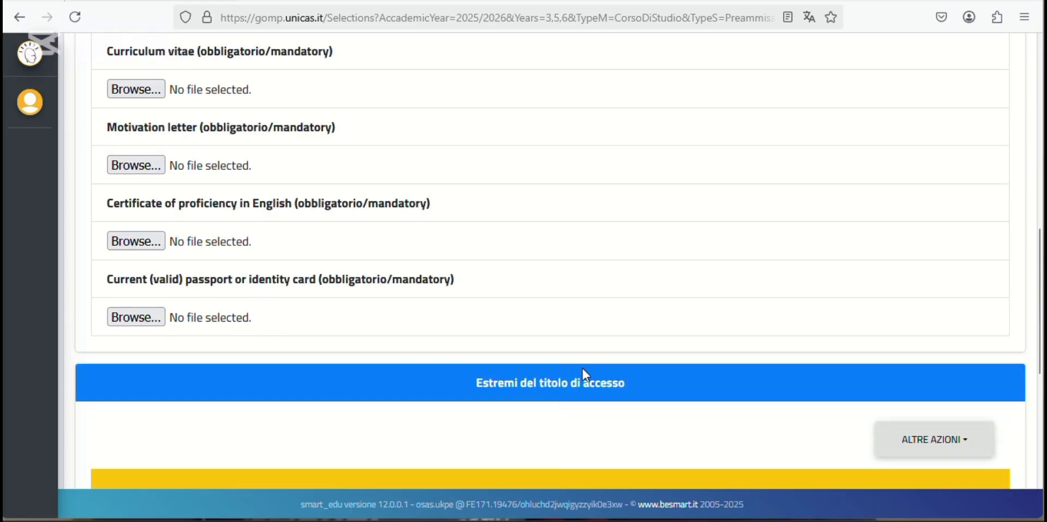
scroll(582, 369, down, 1)
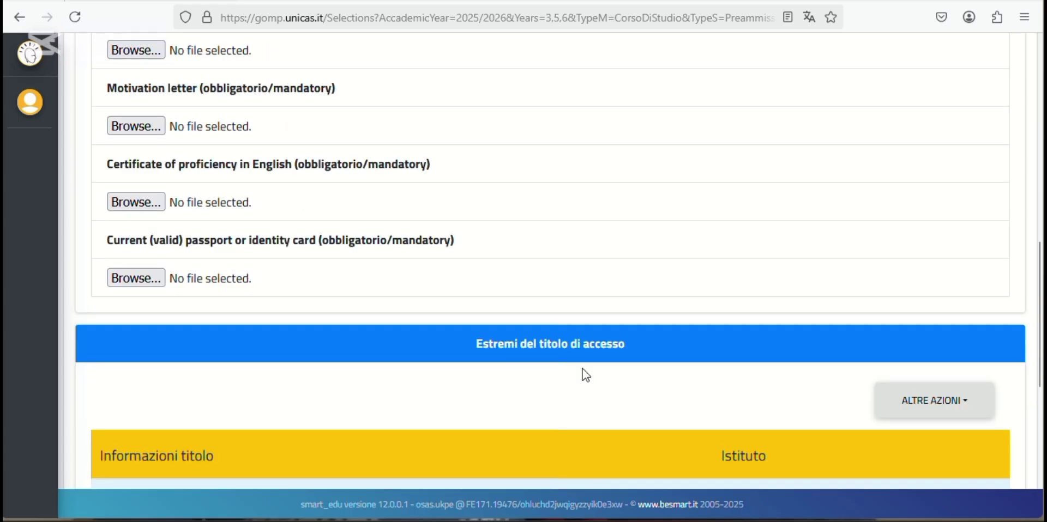
scroll(582, 369, down, 1)
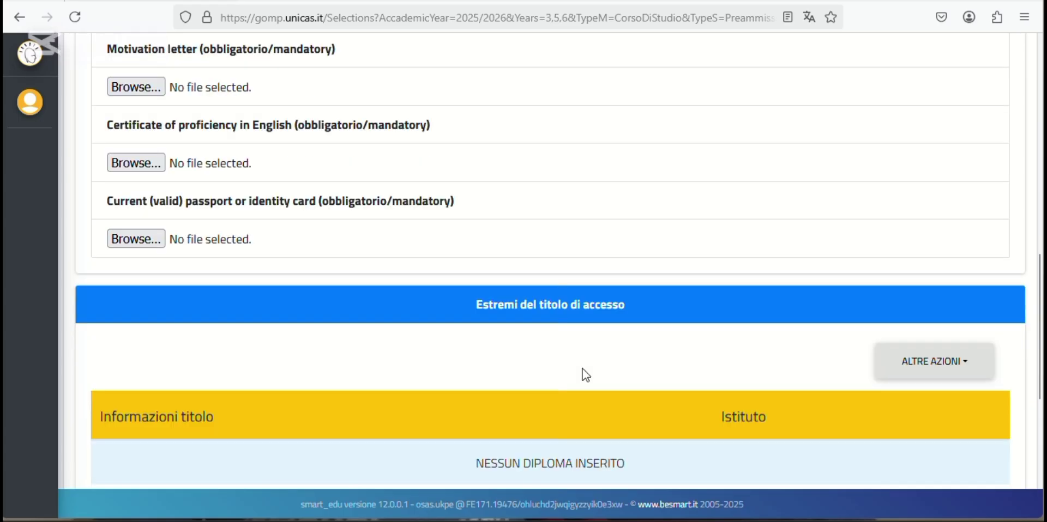
scroll(582, 369, down, 3)
scroll(582, 369, down, 2)
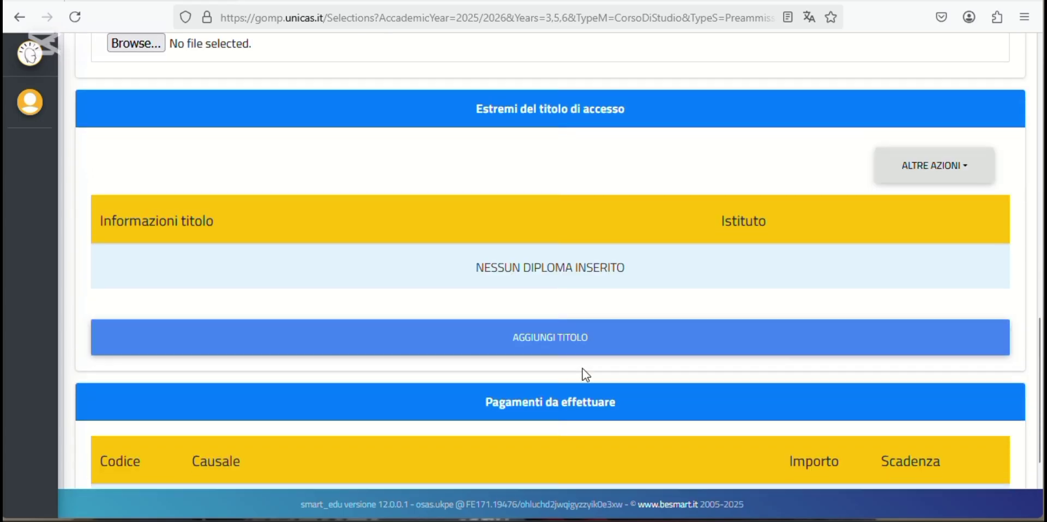
scroll(582, 369, down, 2)
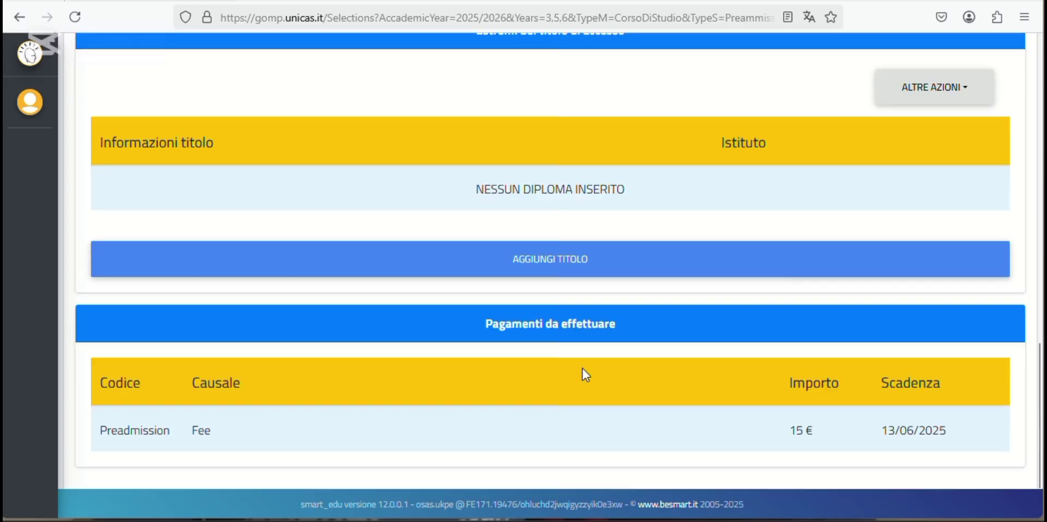
scroll(582, 368, down, 1)
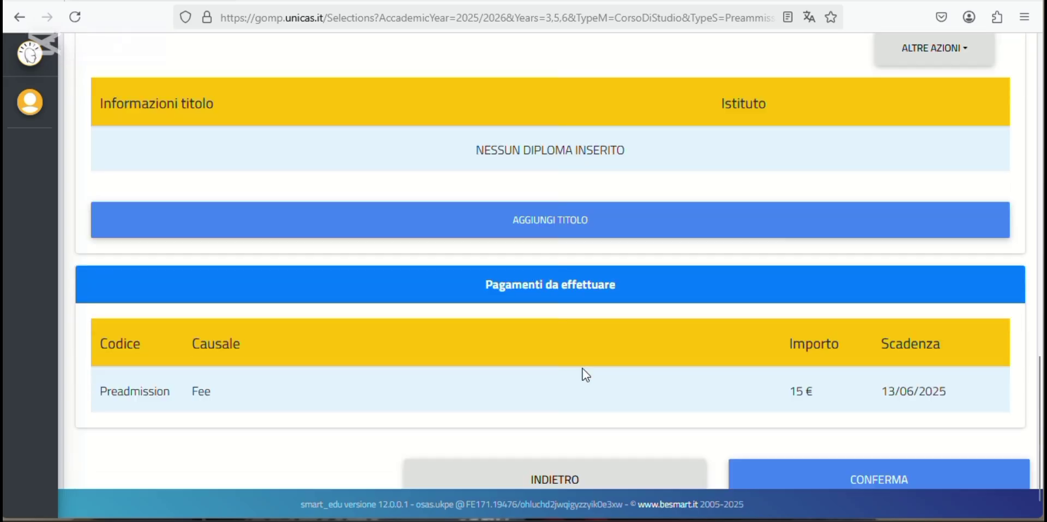
scroll(582, 369, up, 2)
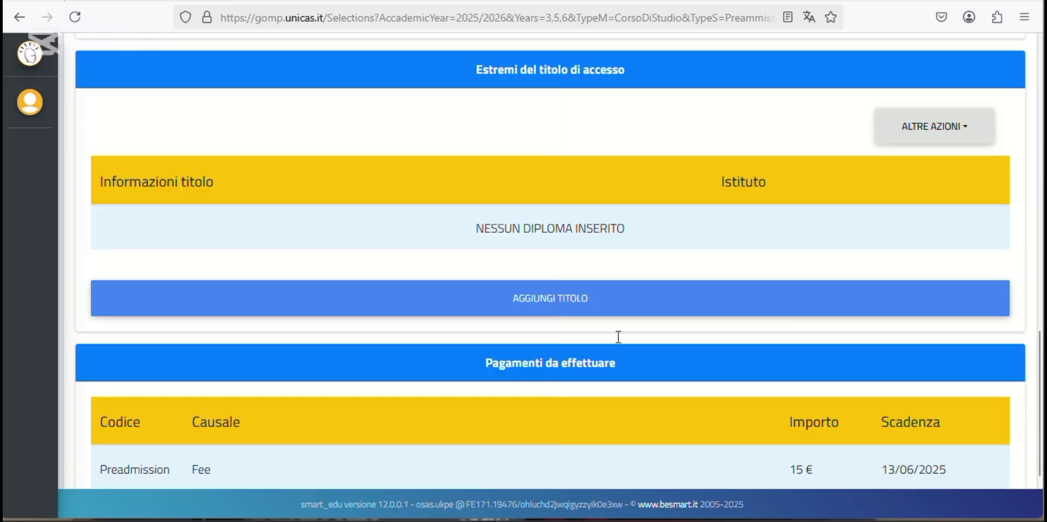
click(968, 130)
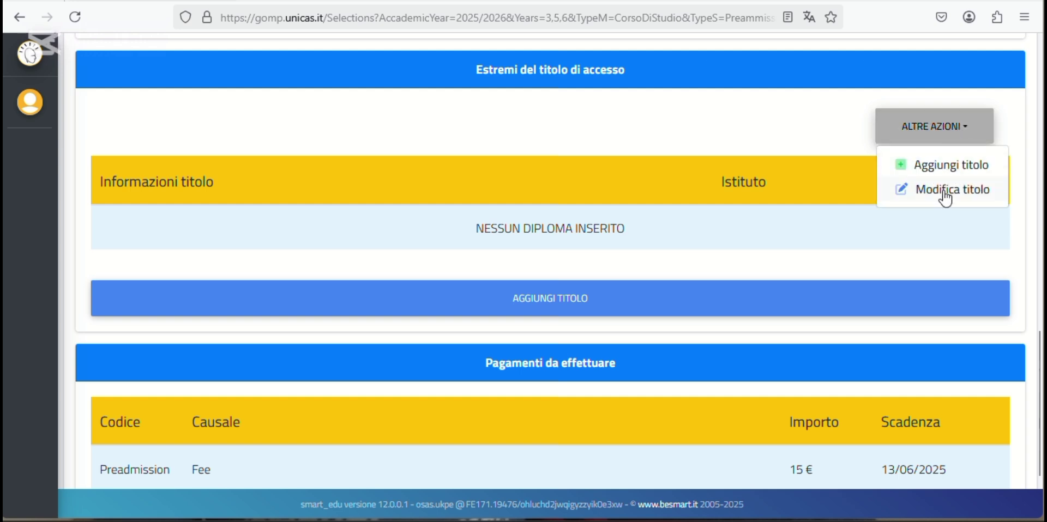
click(820, 125)
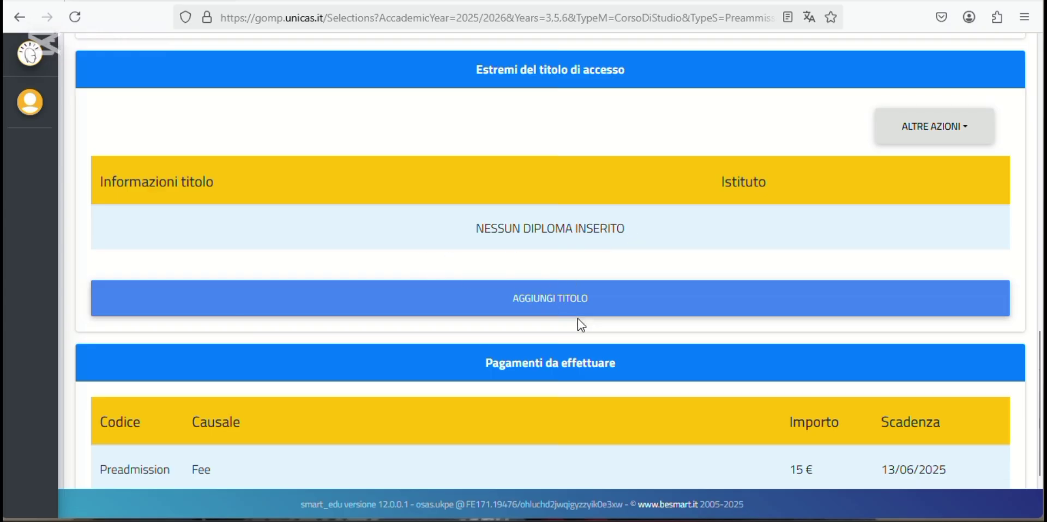
scroll(577, 319, down, 2)
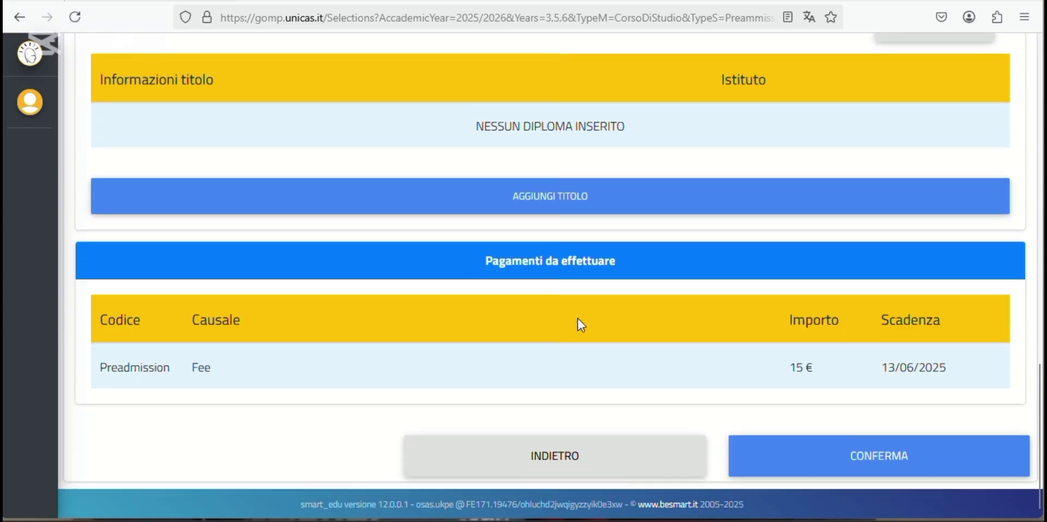